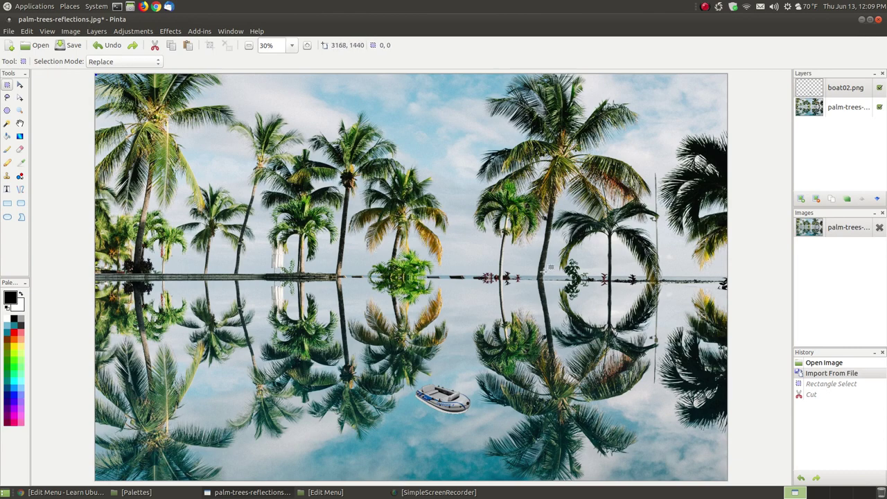
- Make the palm-trees background layer the active layer
click(837, 109)
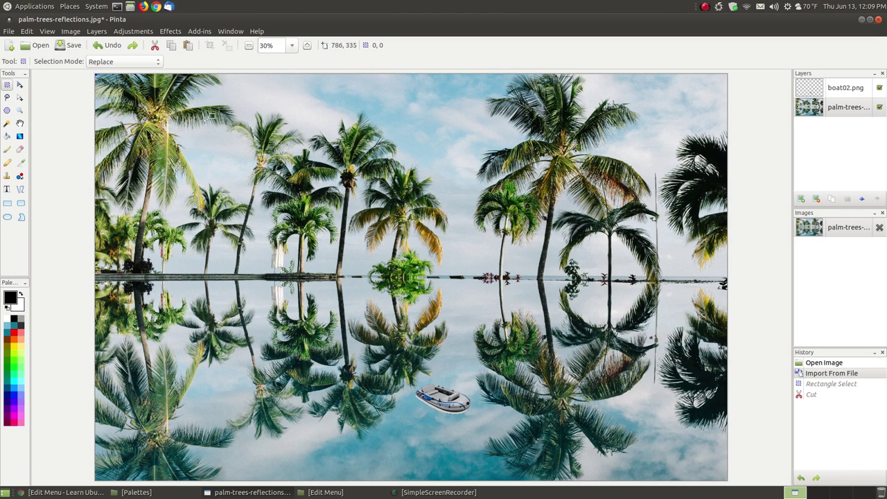
click(27, 32)
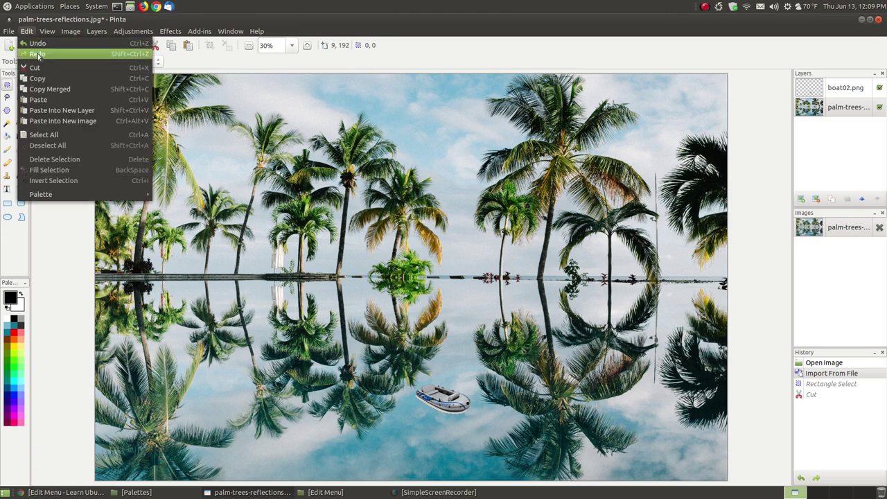
click(414, 29)
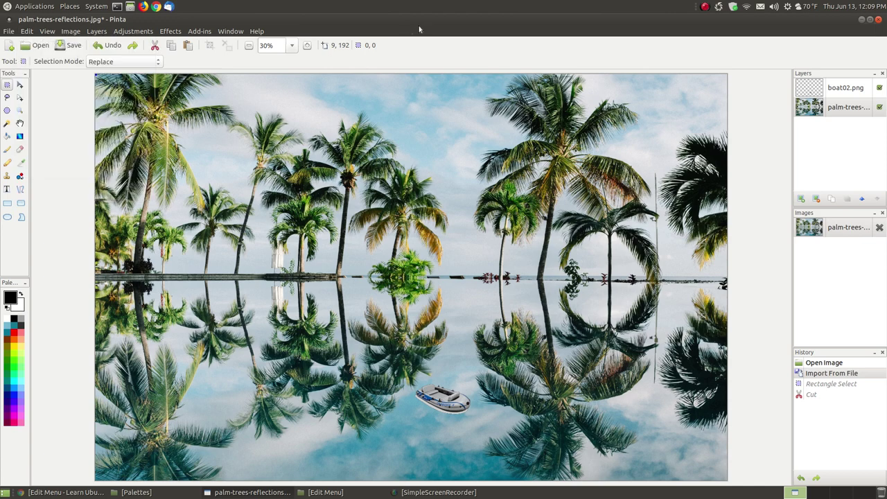
- Scribble overlapping loops in the sky between the palms with the Paintbrush at width 2, and undo the stroke
click(6, 148)
mouse_move(440, 111)
mouse_down()
mouse_move(422, 143)
mouse_move(435, 118)
mouse_move(492, 122)
mouse_move(460, 145)
mouse_move(437, 131)
mouse_move(439, 121)
mouse_move(418, 139)
mouse_move(437, 116)
mouse_up()
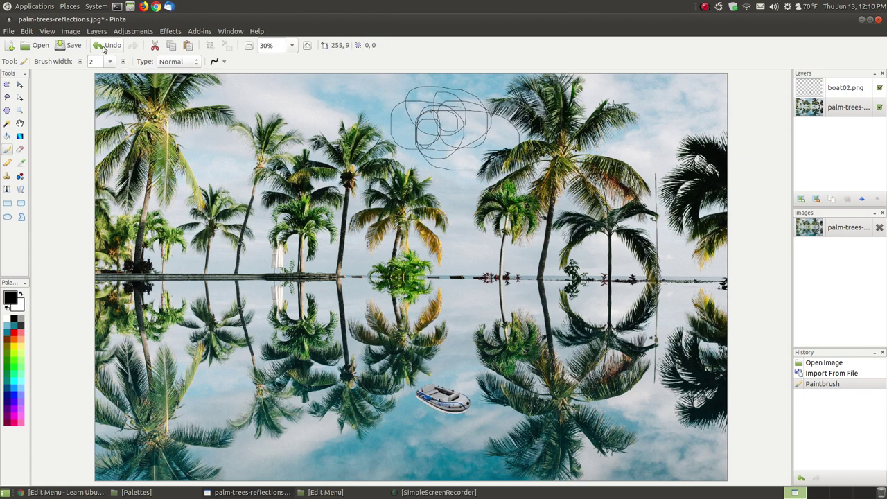
click(29, 32)
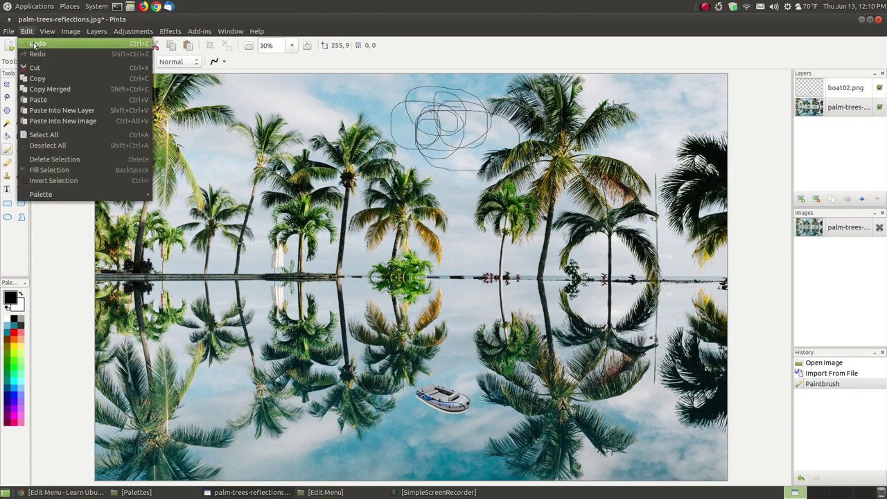
click(35, 45)
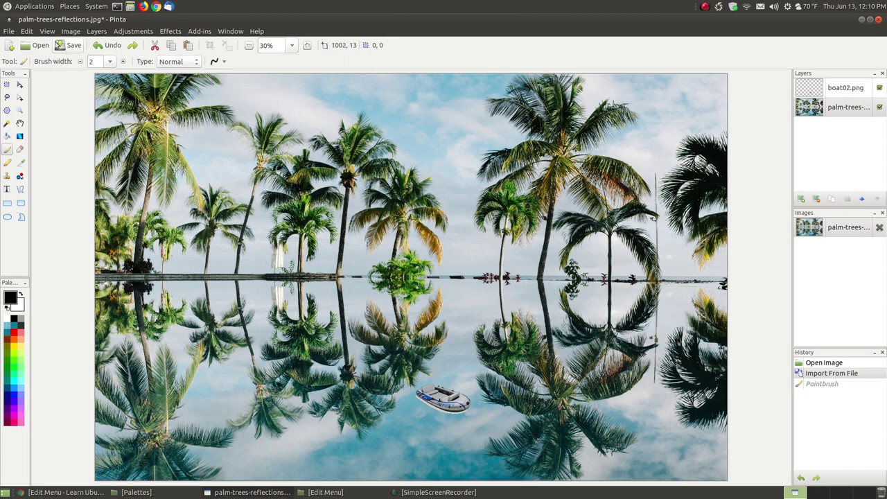
- Redo the undone Paintbrush stroke in the sky
click(28, 32)
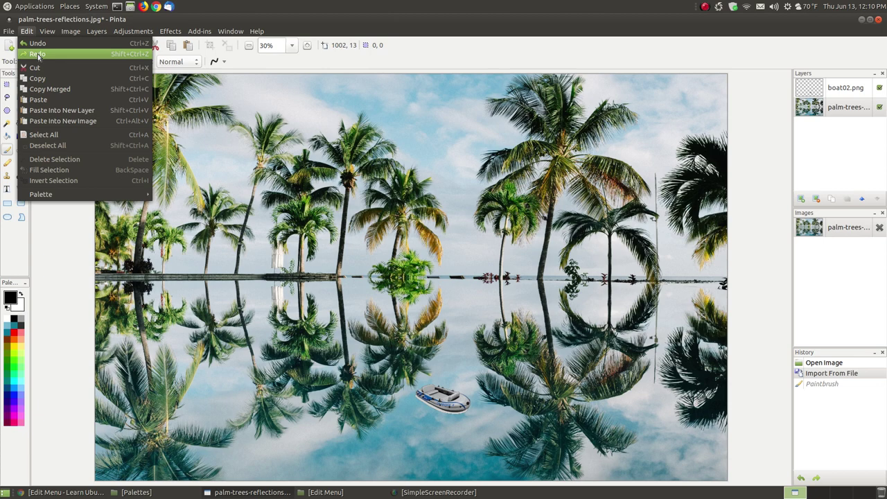
mouse_move(70, 32)
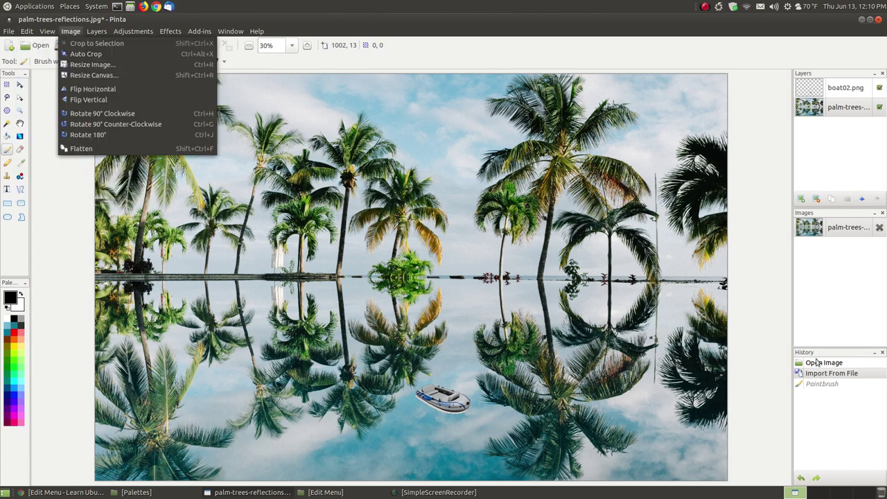
mouse_move(29, 32)
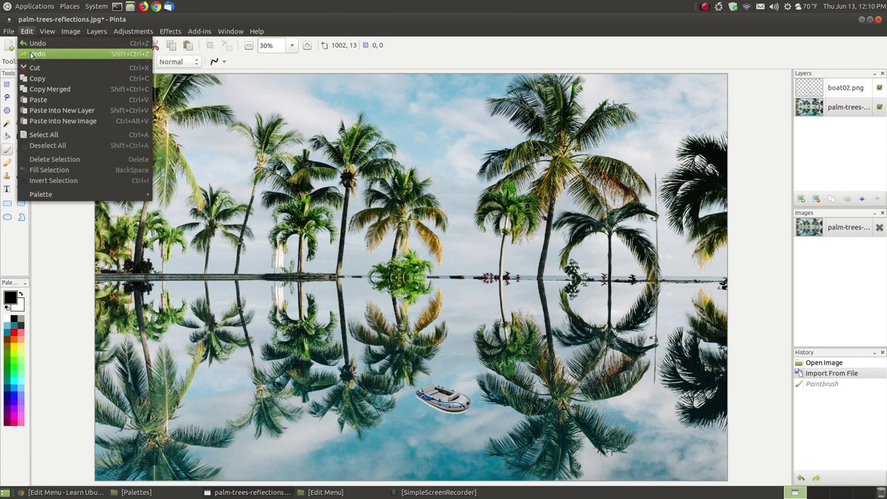
click(32, 54)
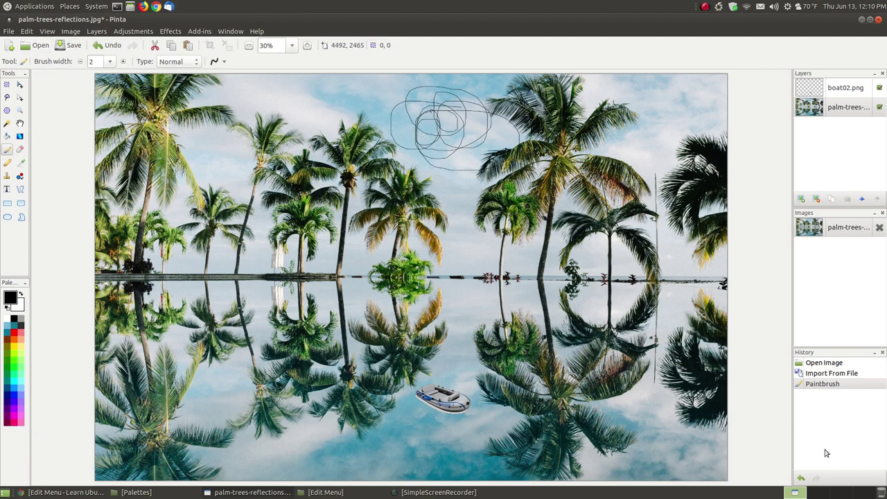
- Switch the image history between the Import From File and Paintbrush states, ending at Import From File
click(818, 374)
click(818, 386)
click(818, 375)
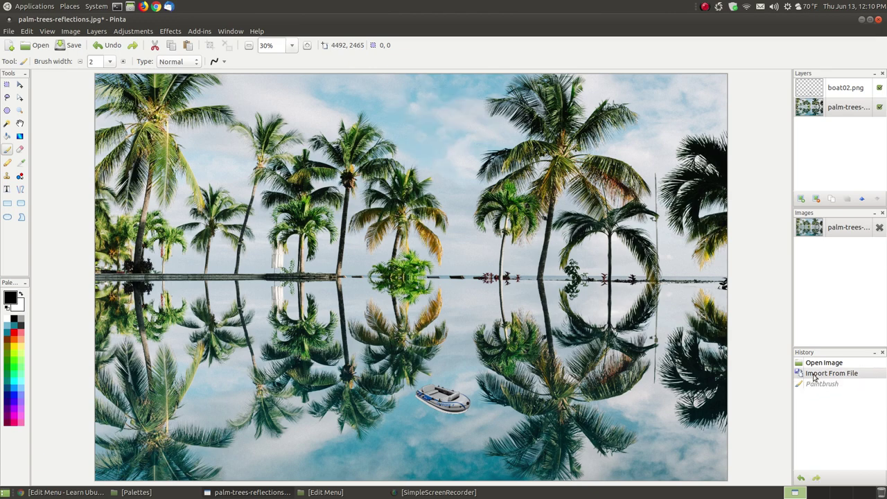
click(28, 31)
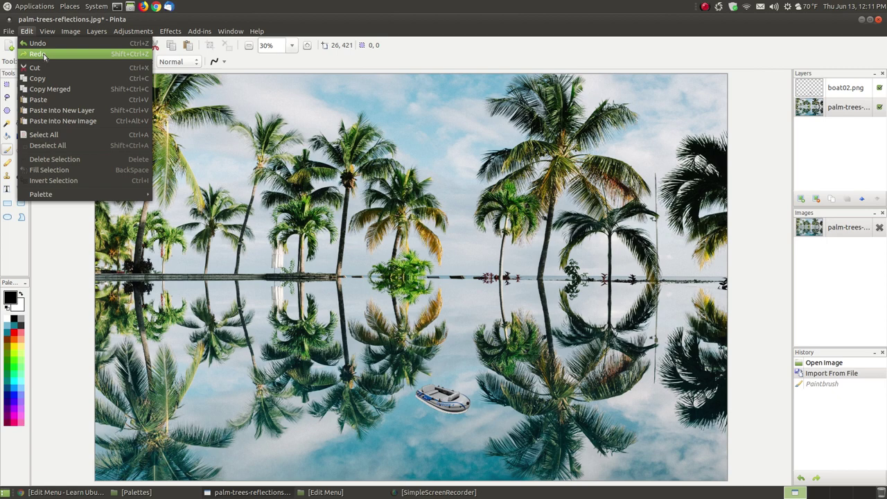
click(417, 31)
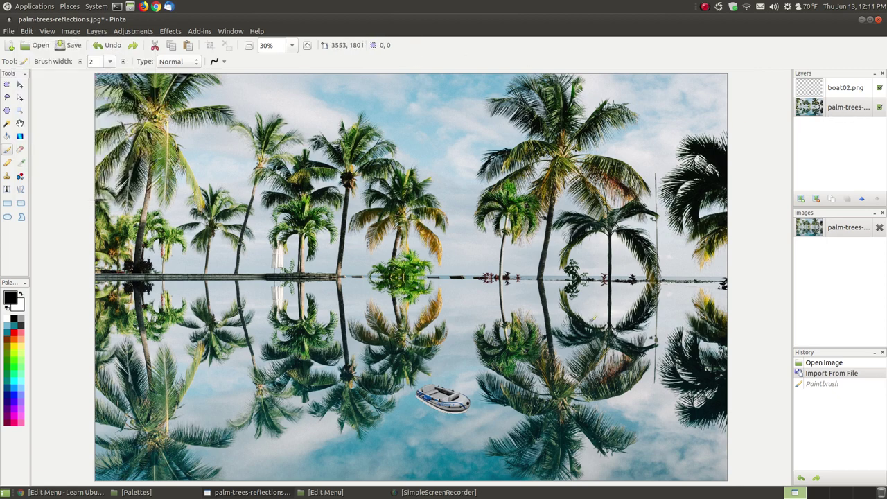
click(27, 31)
click(403, 32)
- Draw a rectangular selection of about 1089 by 993 pixels around the crown of the tall palm in the right half
click(8, 85)
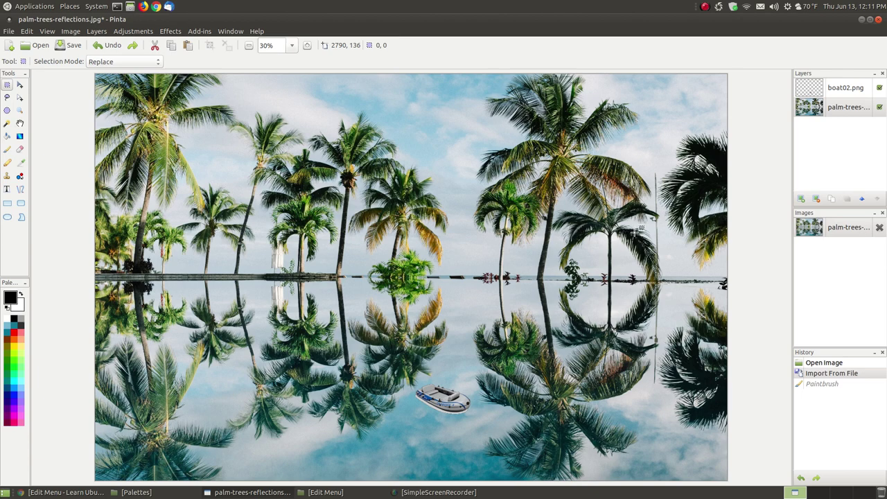
drag(634, 231, 483, 92)
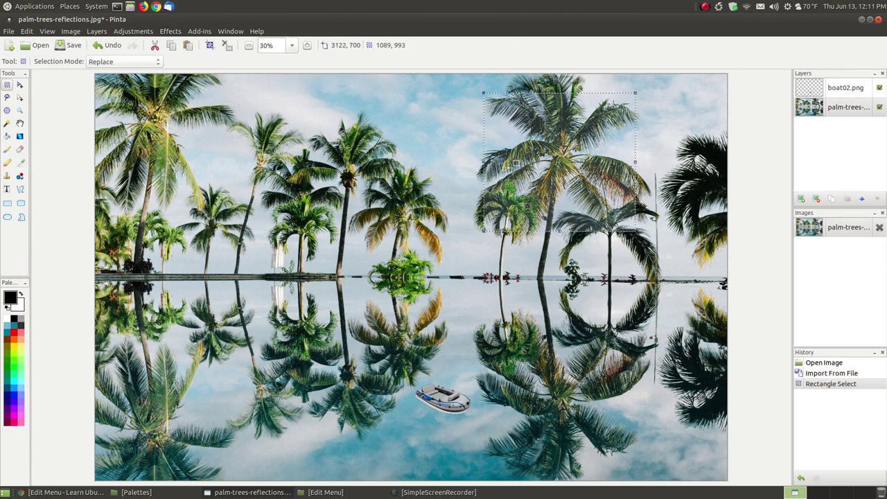
- Cut the selected palm area out of the background layer, and undo the cut
click(30, 31)
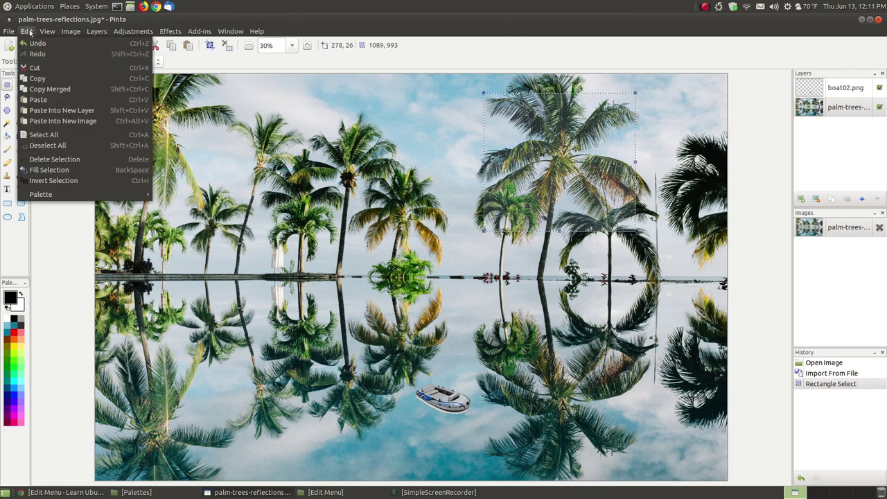
click(43, 68)
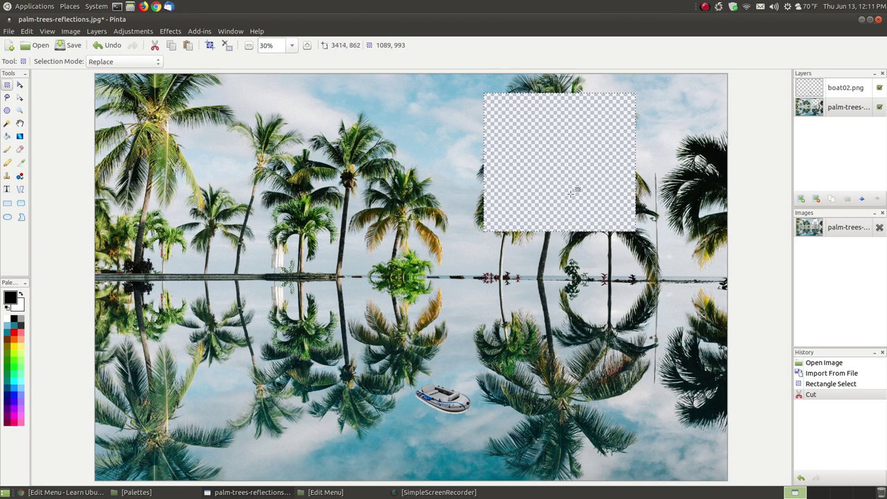
click(29, 32)
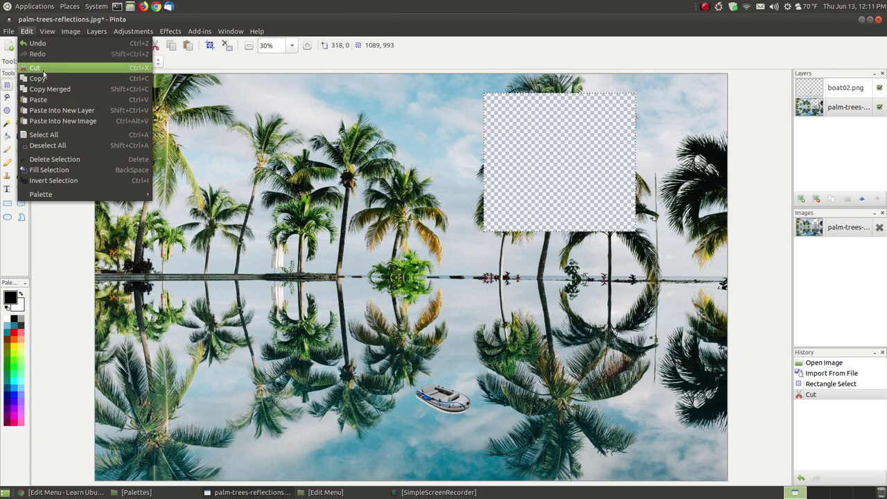
click(314, 20)
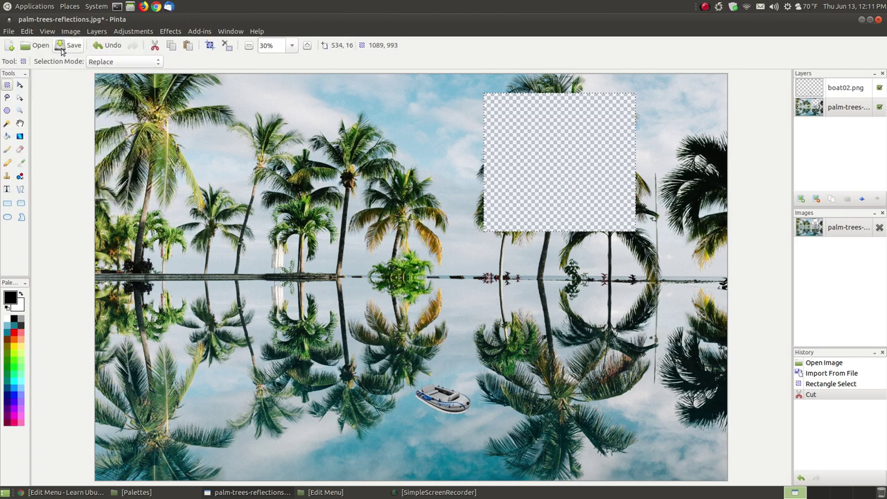
click(29, 32)
click(36, 43)
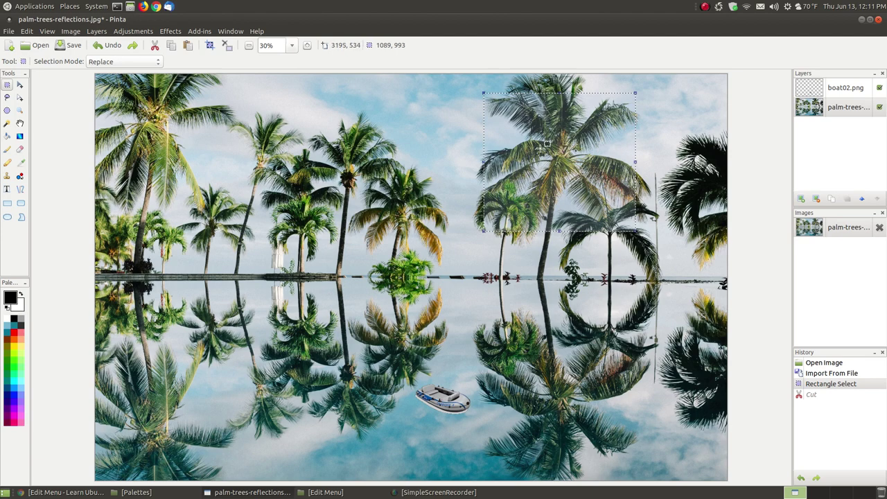
- Copy the selected palm area to the clipboard
click(27, 31)
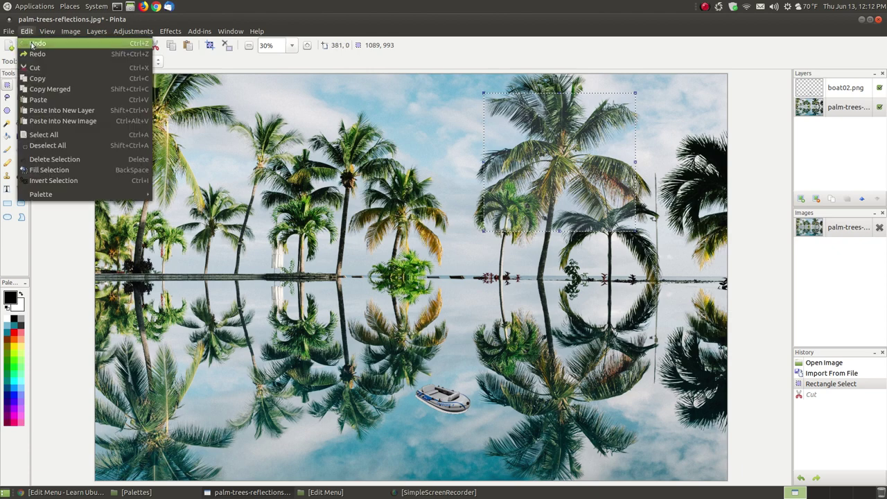
click(53, 80)
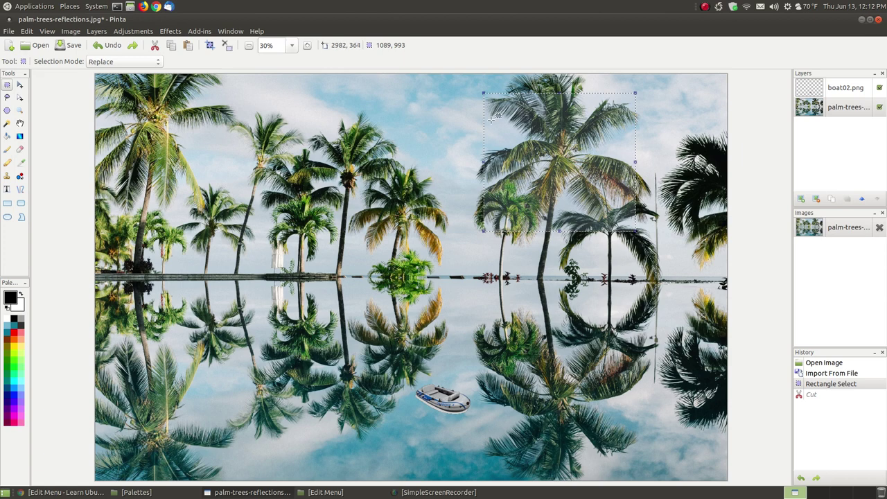
- Create a new 1089 by 993 pixel landscape image with a white background, and paste the copied palm area into it
click(8, 31)
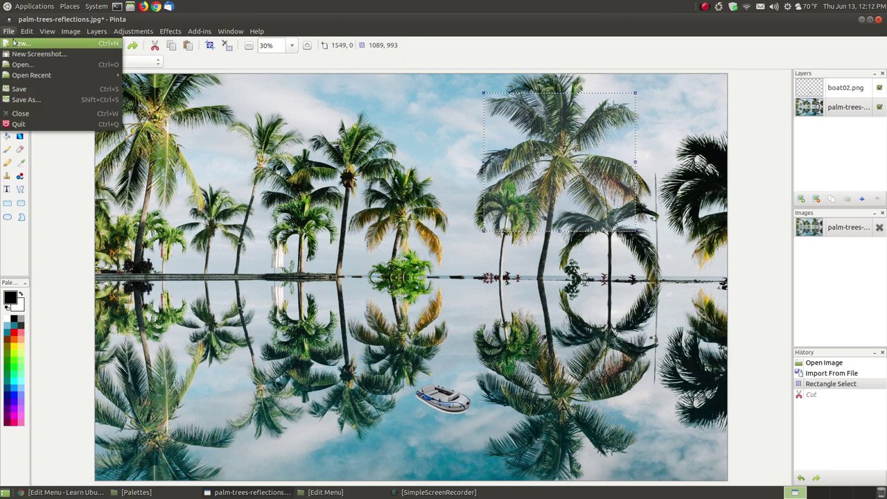
click(21, 43)
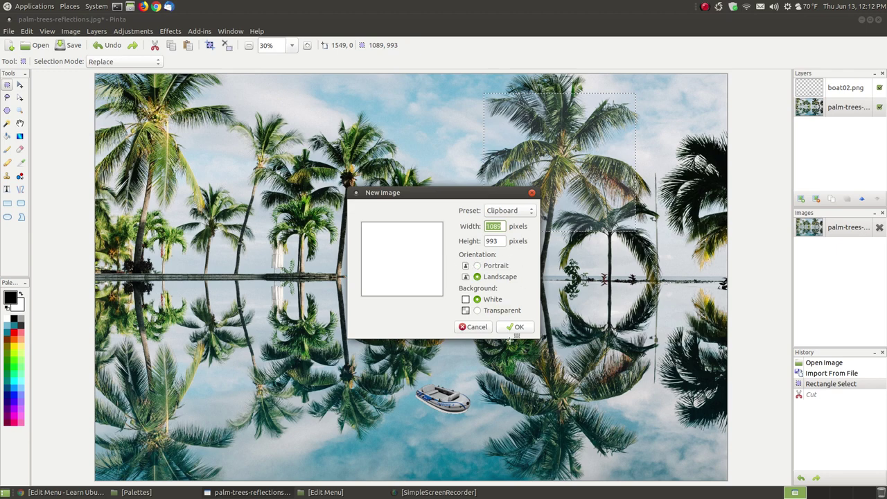
click(512, 327)
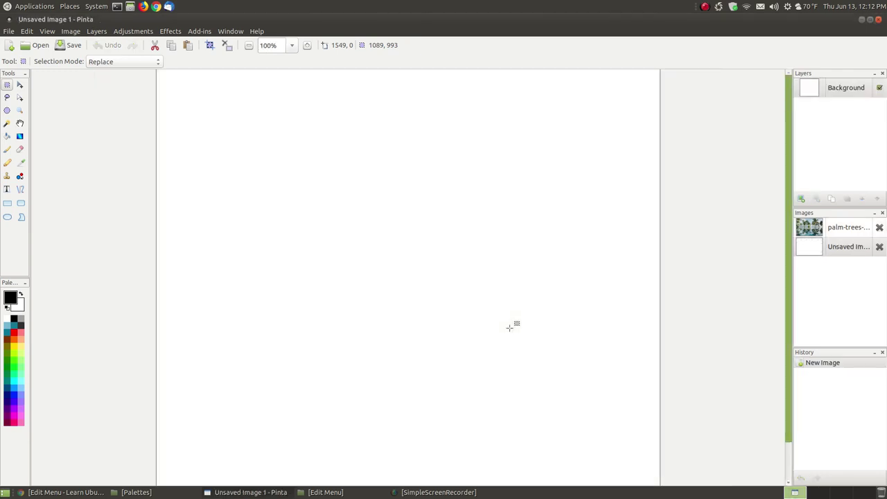
click(388, 114)
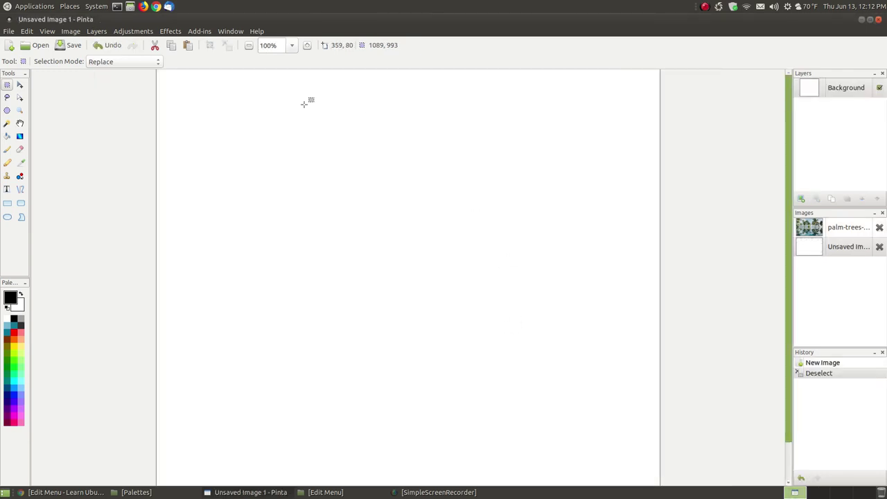
click(28, 32)
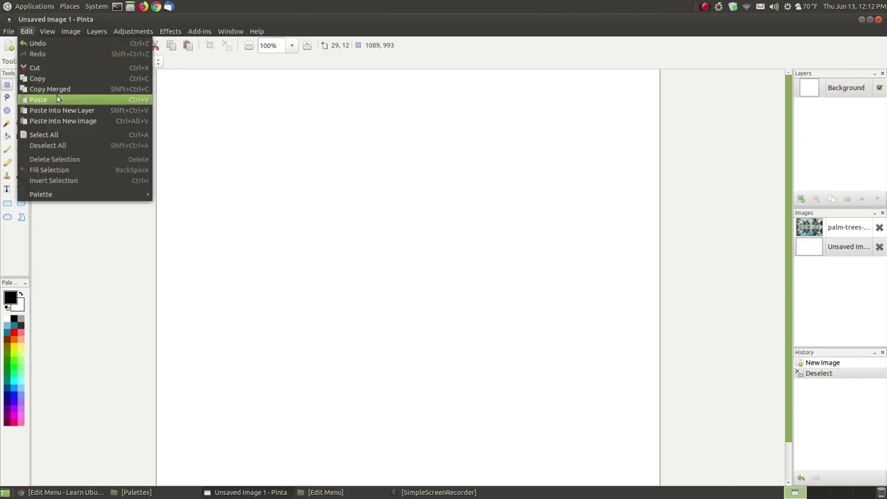
click(38, 99)
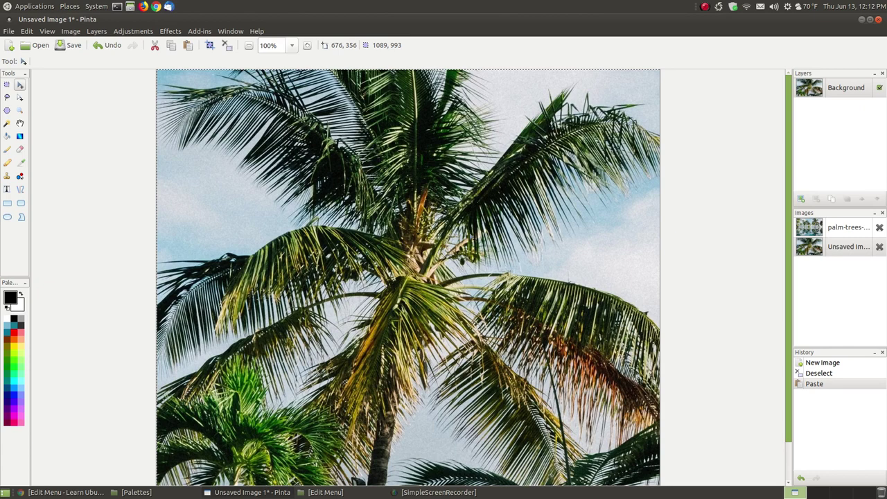
- Compare the pasted palm image with the original palm-trees picture, and close the new image without saving
click(834, 229)
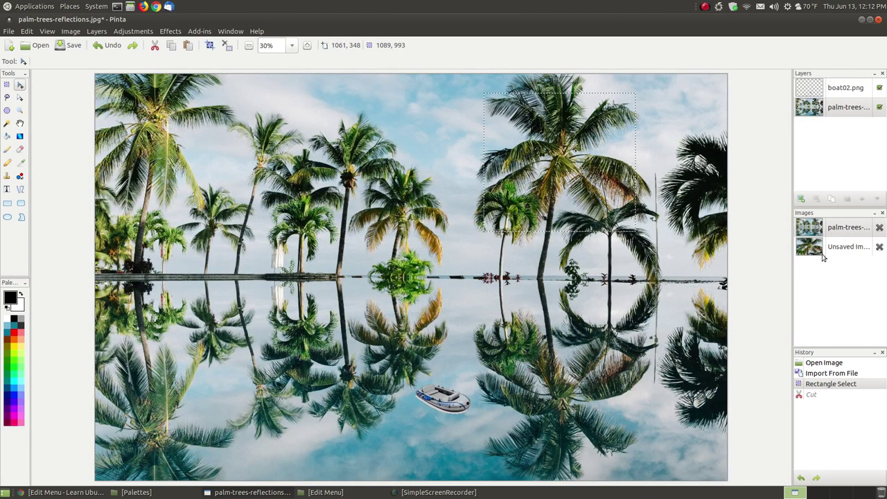
click(818, 253)
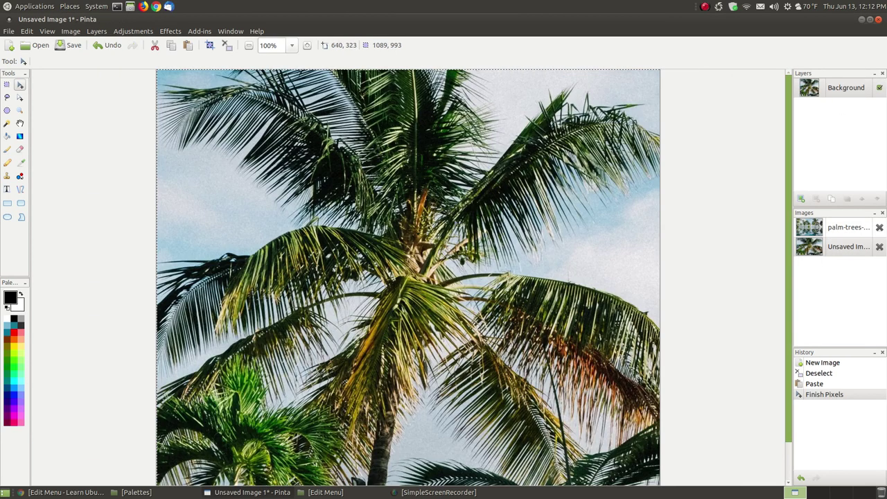
click(816, 235)
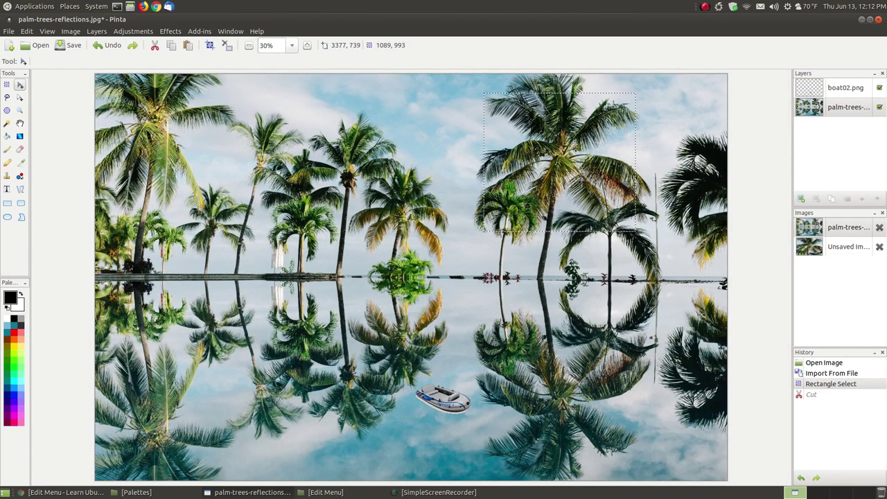
click(807, 246)
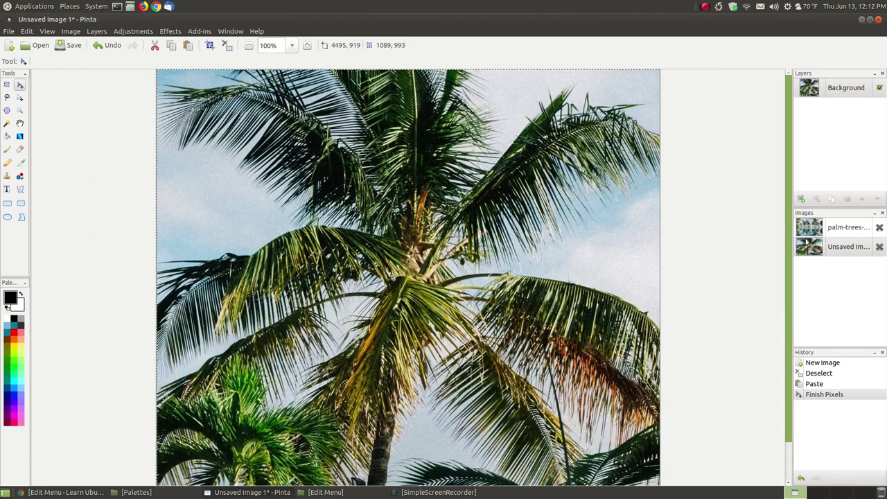
click(879, 247)
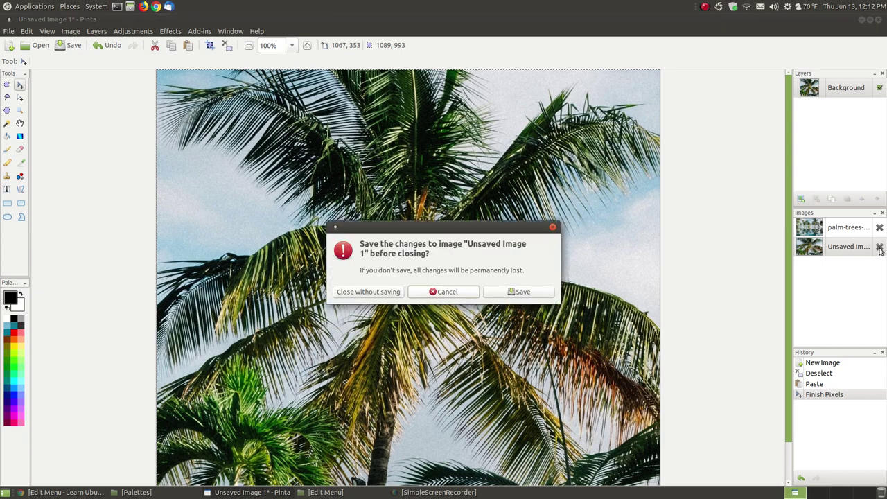
click(376, 291)
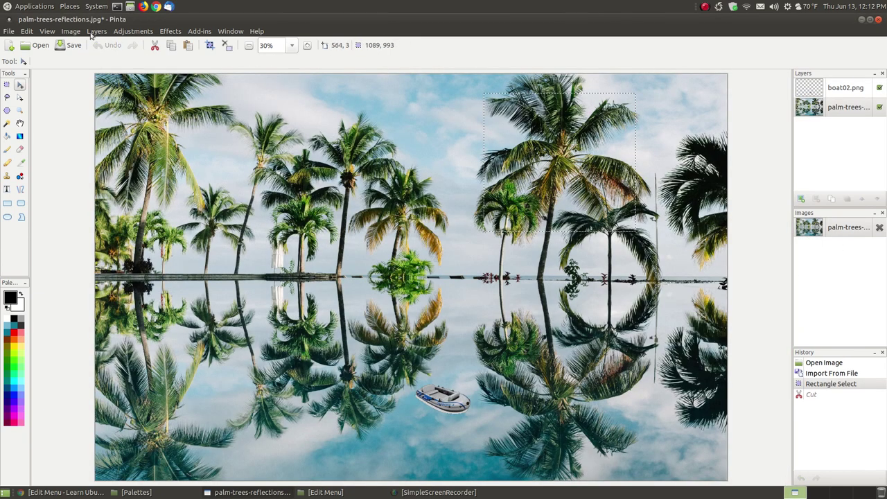
click(28, 32)
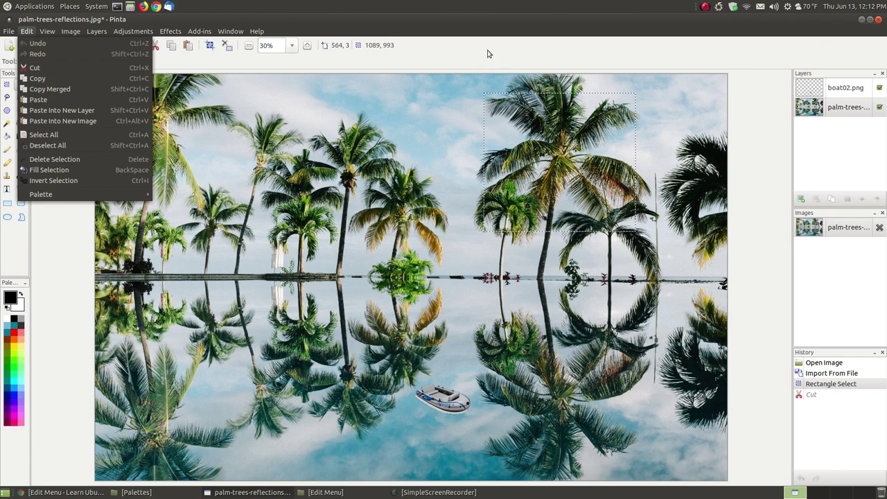
click(520, 63)
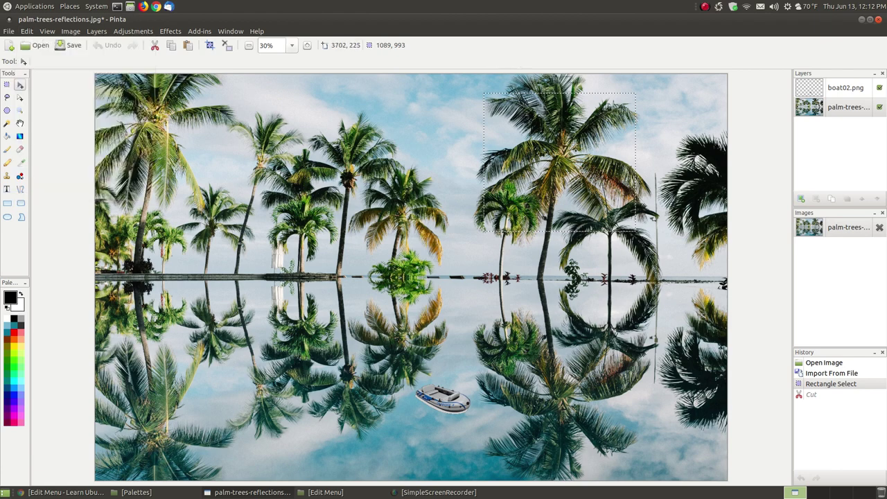
click(26, 31)
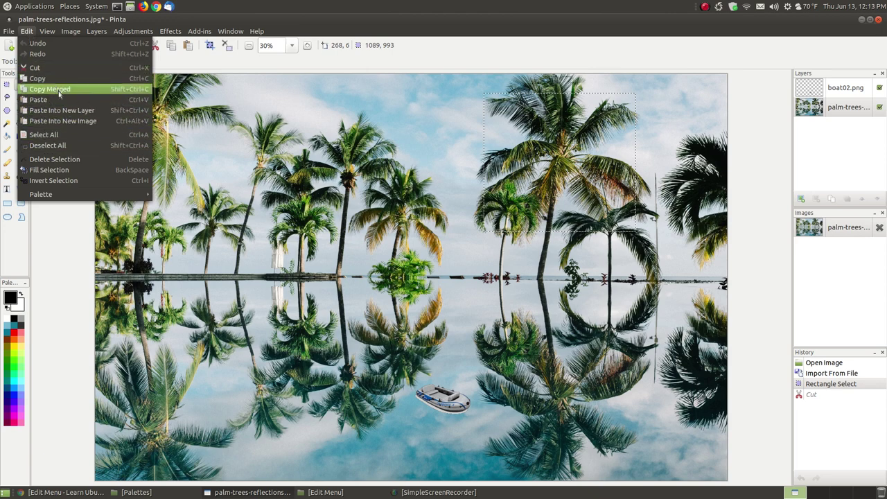
click(481, 37)
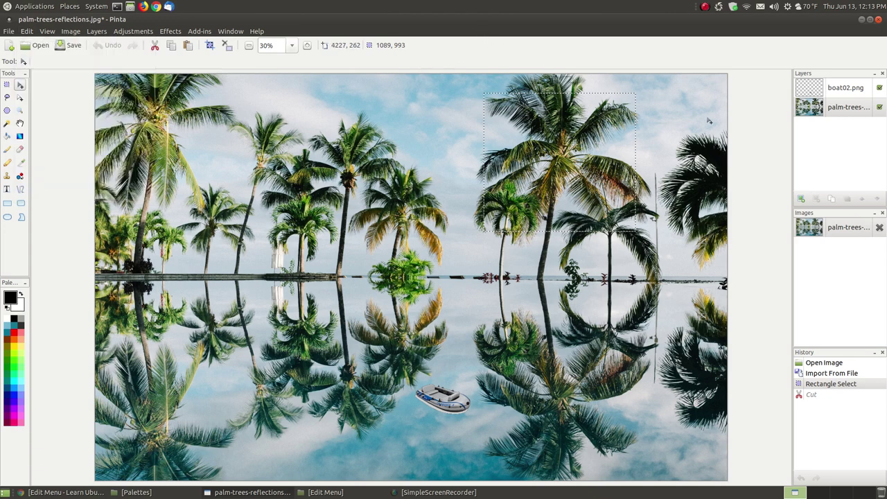
- Hide the palm-trees background layer to examine the boat02.png layer by itself, and show the background layer again
click(832, 92)
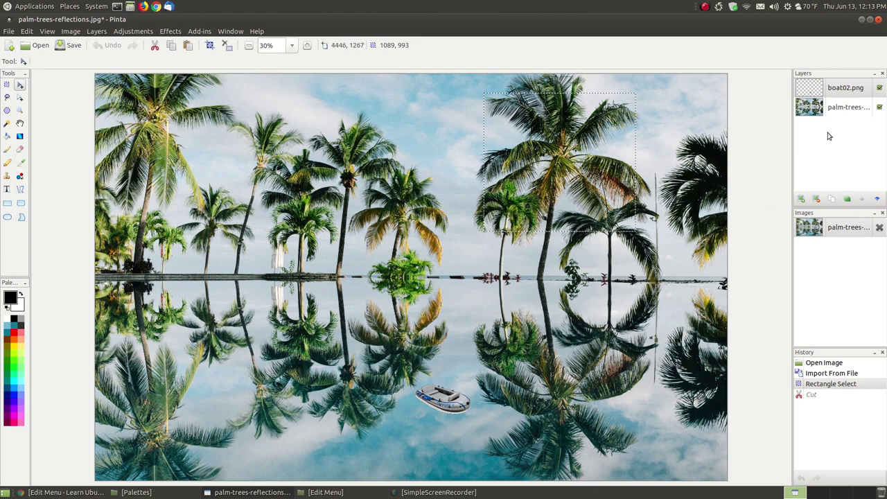
click(879, 108)
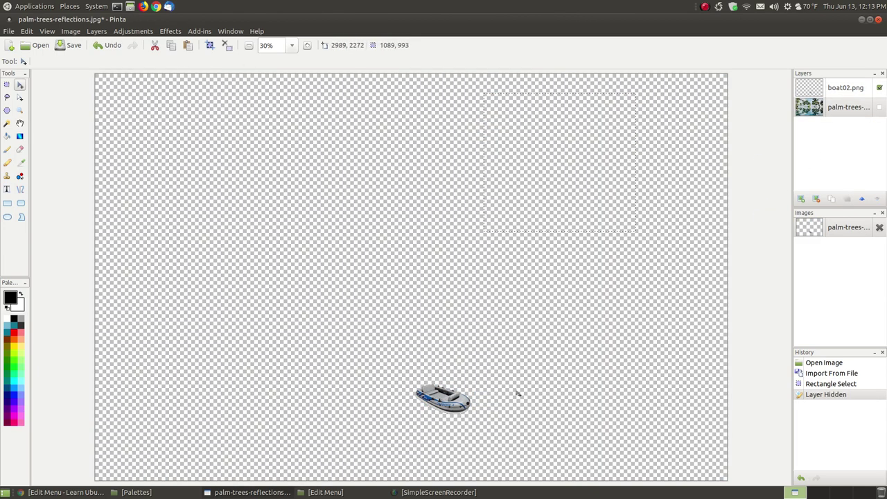
click(832, 89)
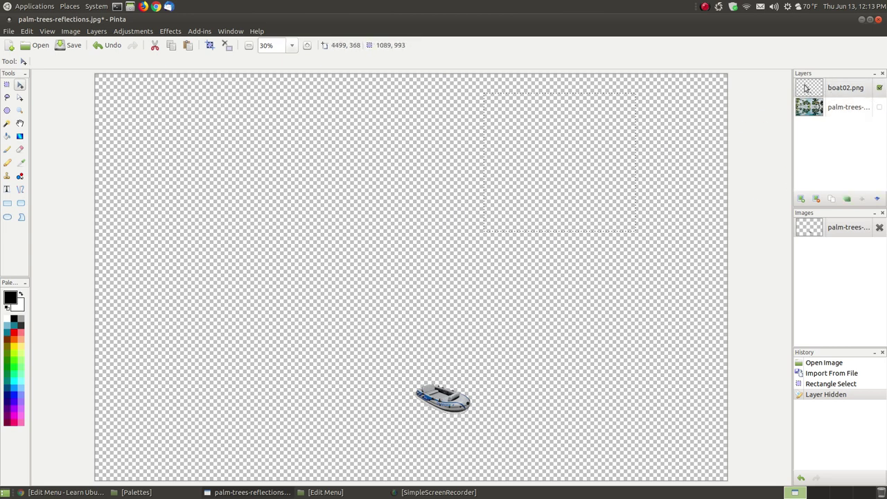
click(829, 111)
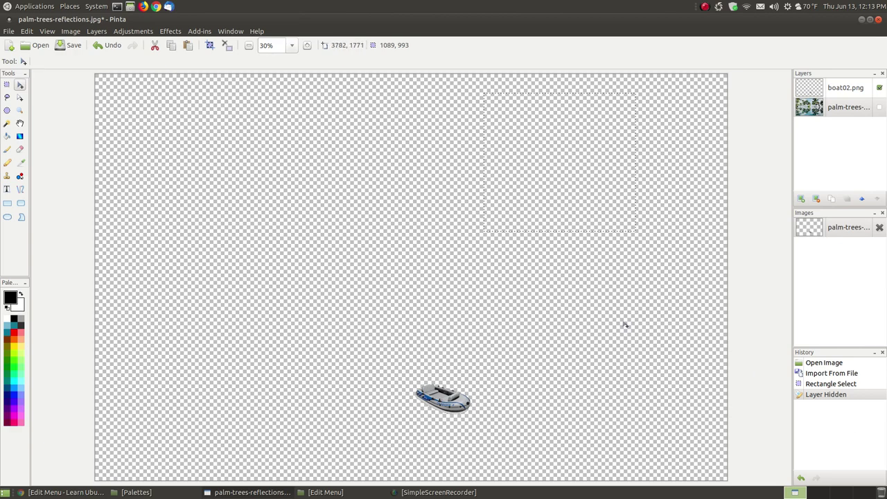
click(833, 93)
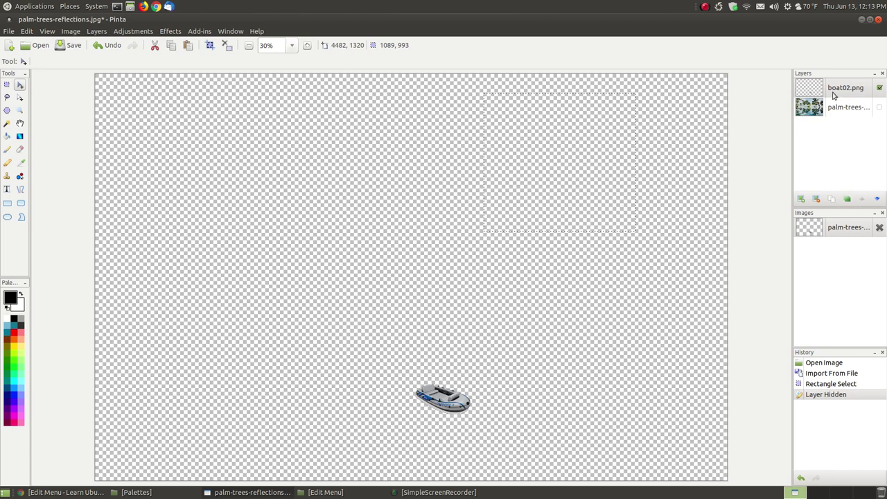
click(879, 108)
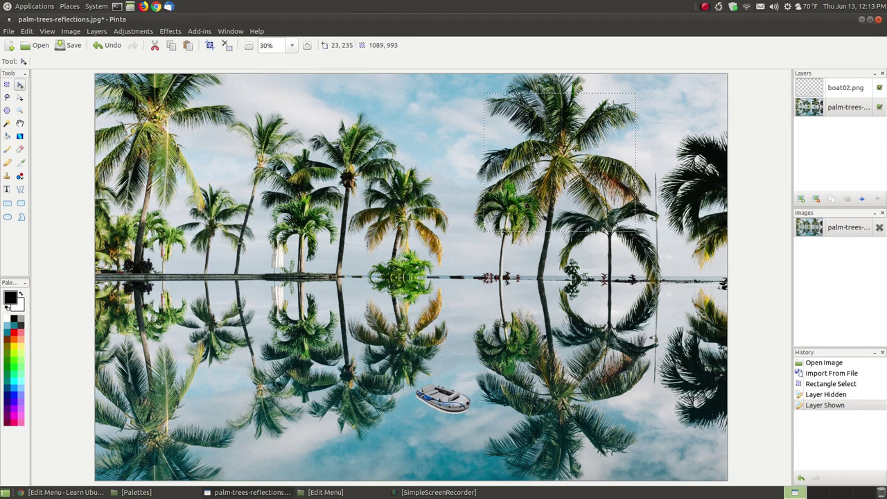
- With the boat02.png layer active, select a rectangle of about 811 by 701 pixels around the boat and copy it merged
click(7, 84)
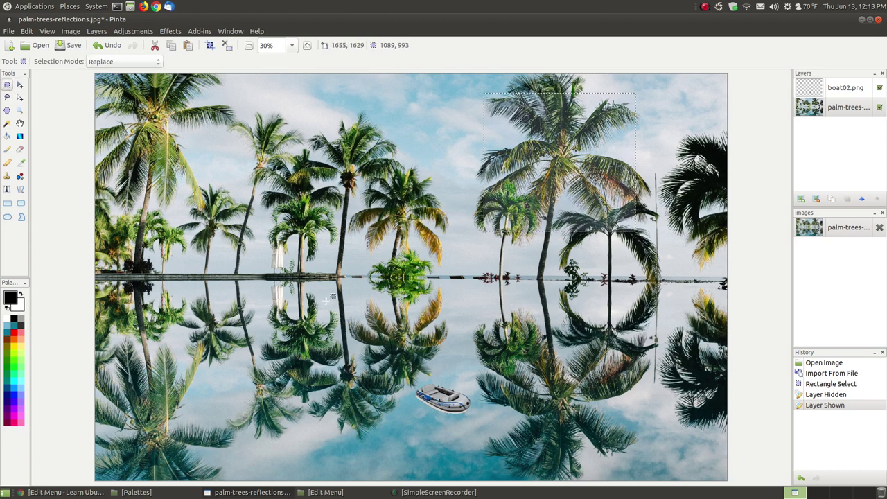
click(829, 92)
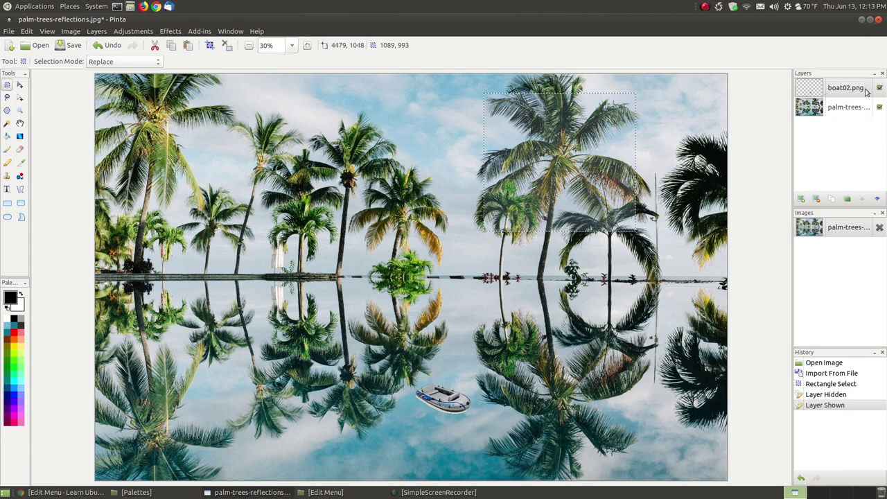
click(392, 338)
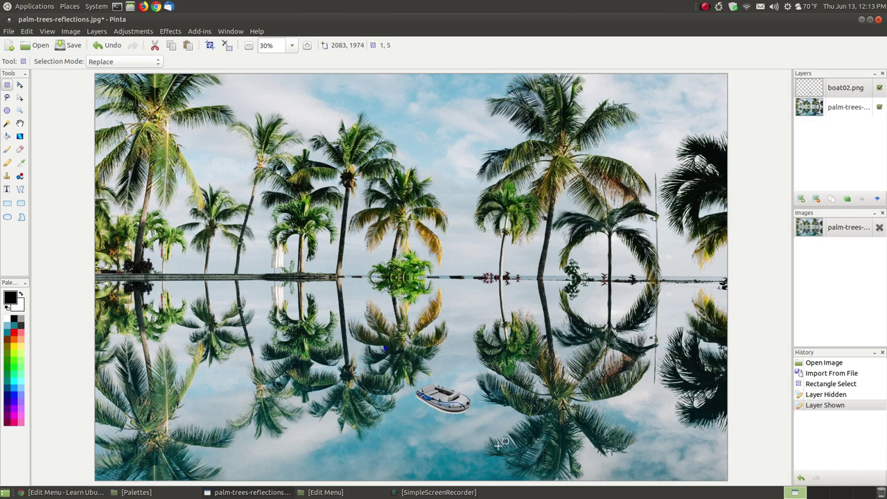
drag(499, 444, 385, 348)
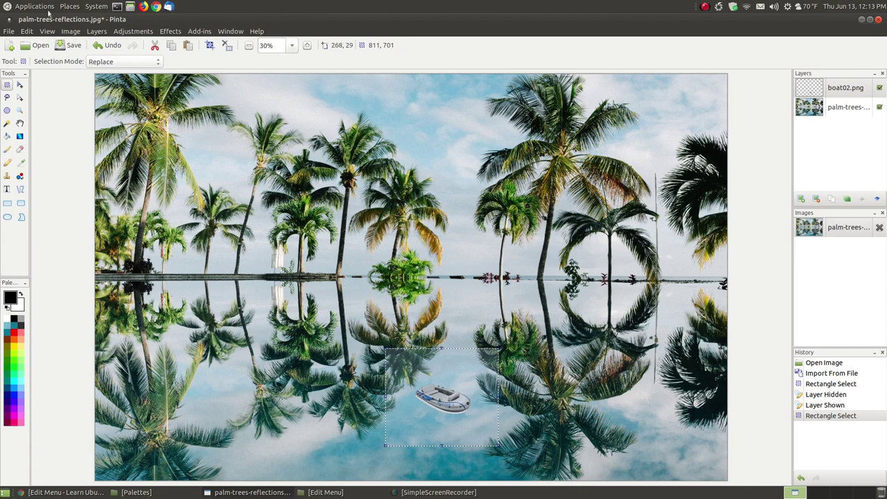
click(25, 32)
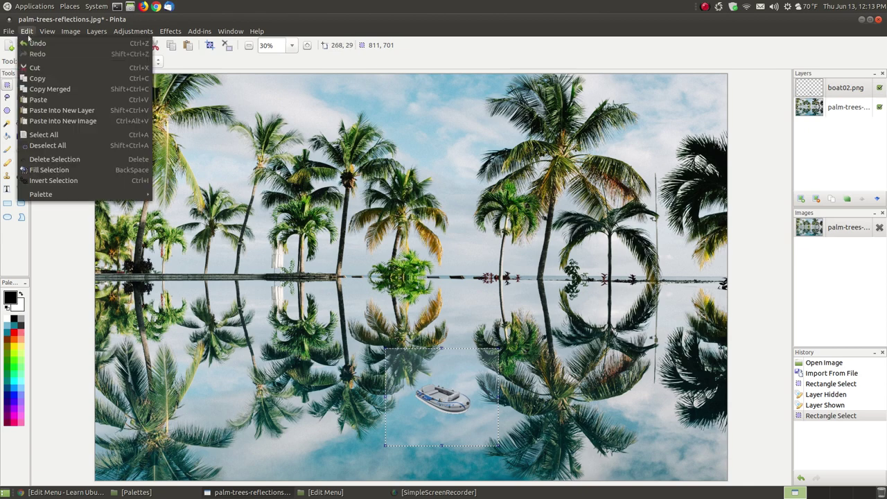
click(72, 89)
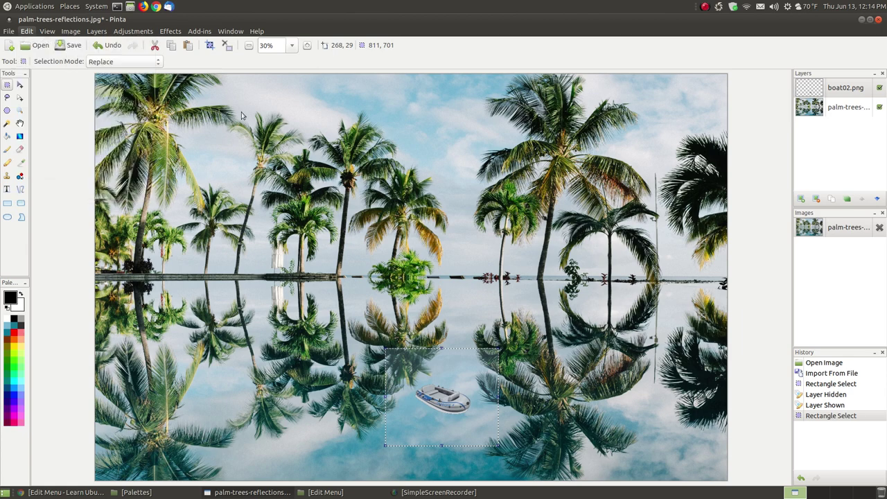
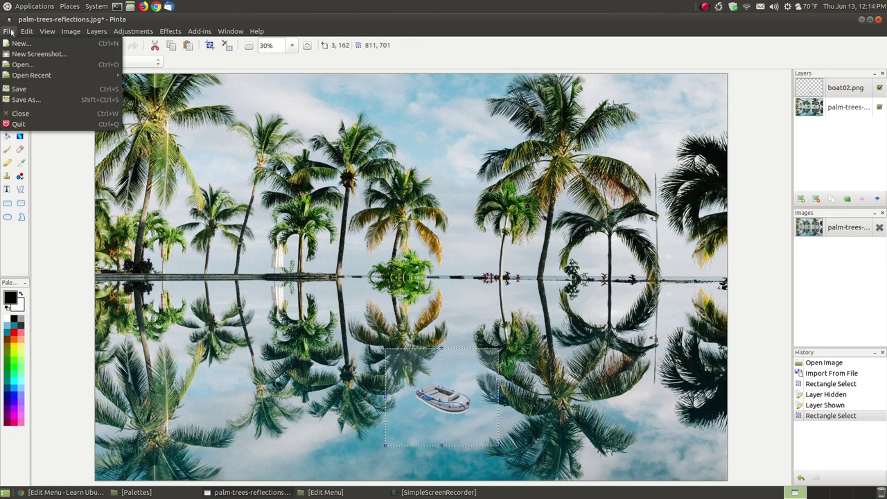
- Create a new 811 by 701 pixel landscape image with a white background, and paste the merged boat copy into it
click(17, 44)
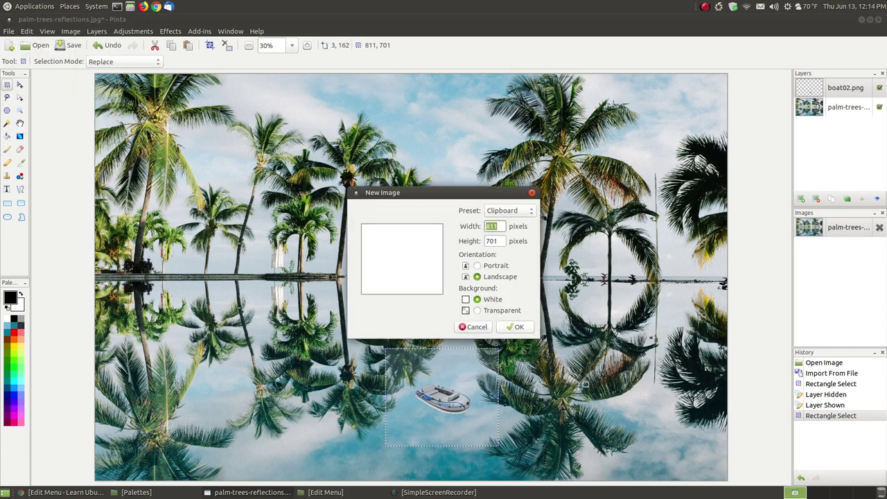
click(502, 326)
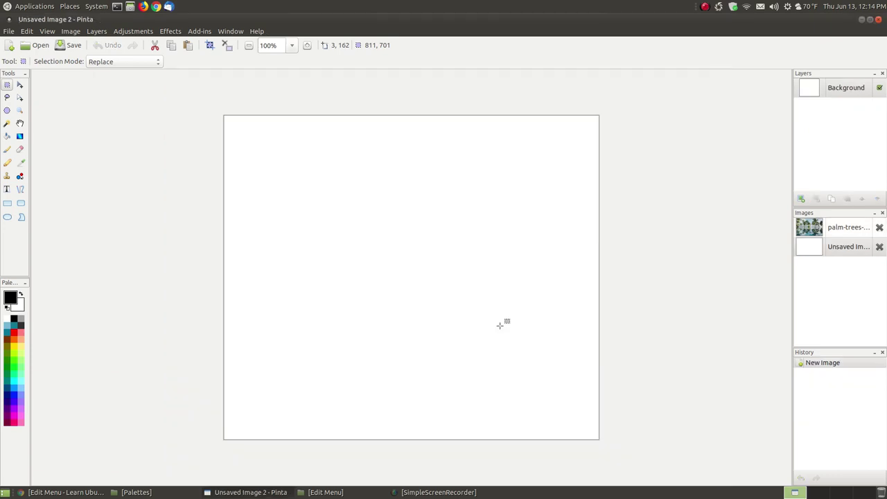
click(26, 31)
click(55, 100)
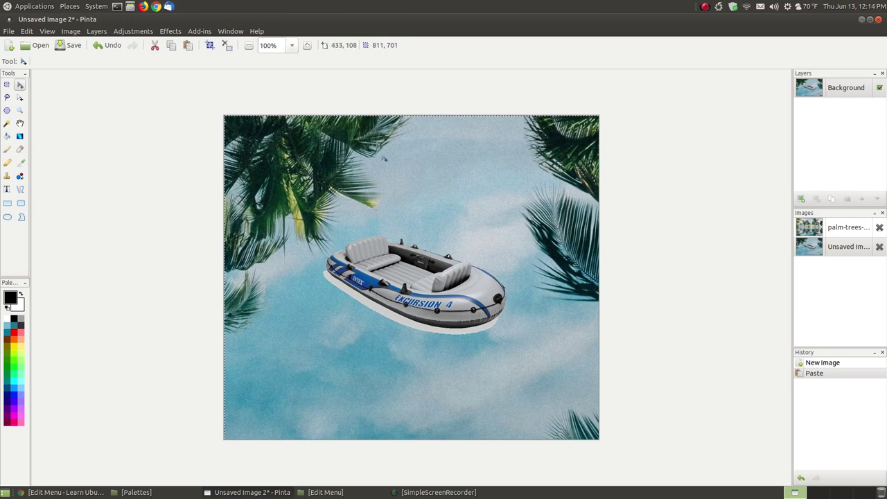
click(26, 31)
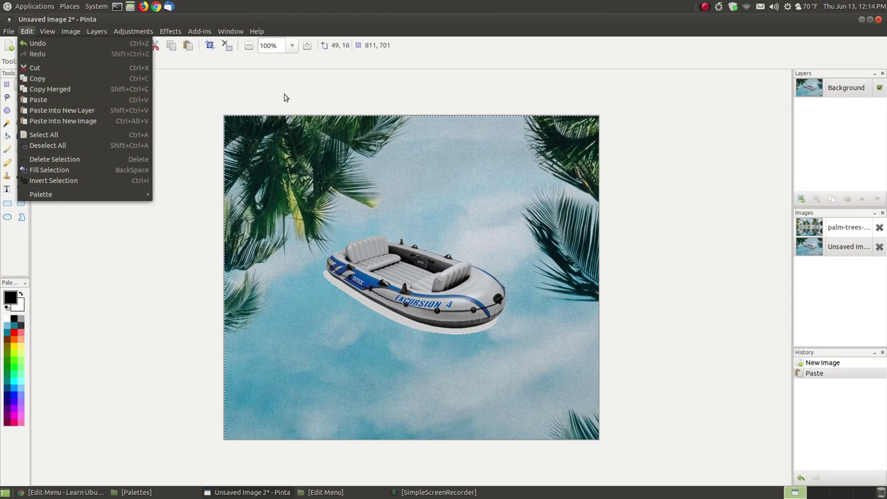
click(633, 42)
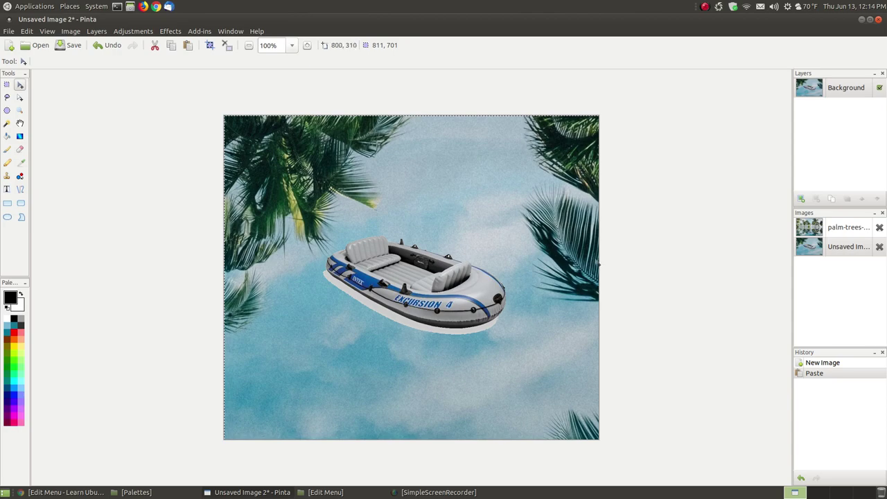
- Return to the palm-trees picture and examine its two layers separately by hiding and reshowing the background layer and the boat02.png layer
click(824, 232)
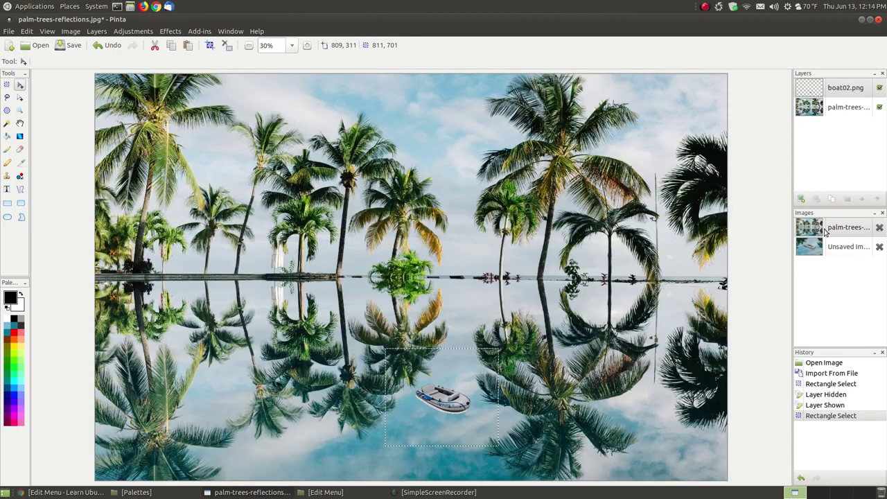
click(854, 109)
click(878, 108)
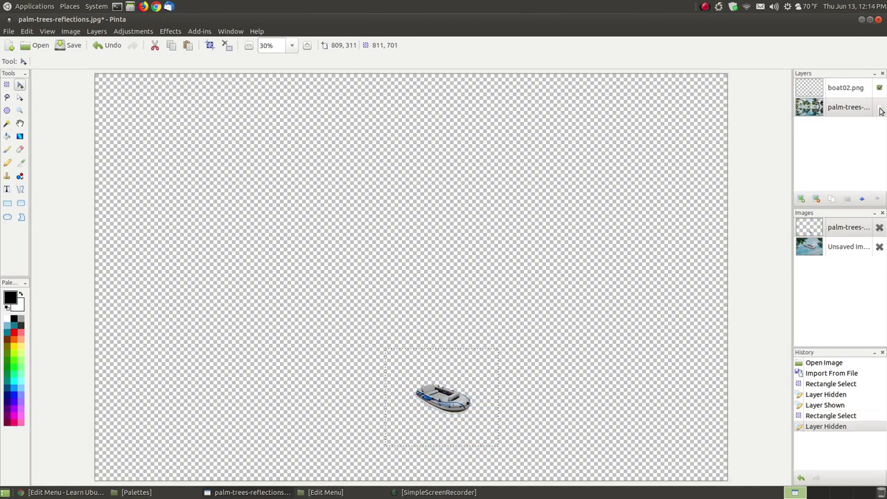
click(852, 91)
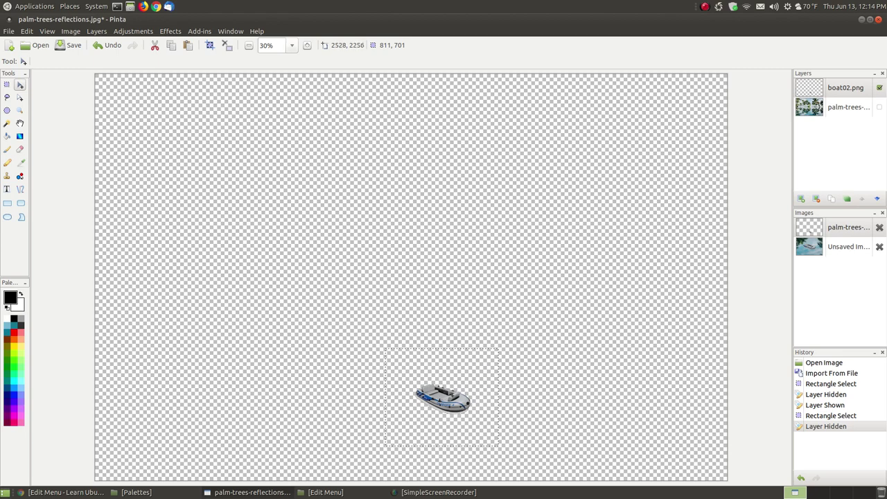
click(849, 113)
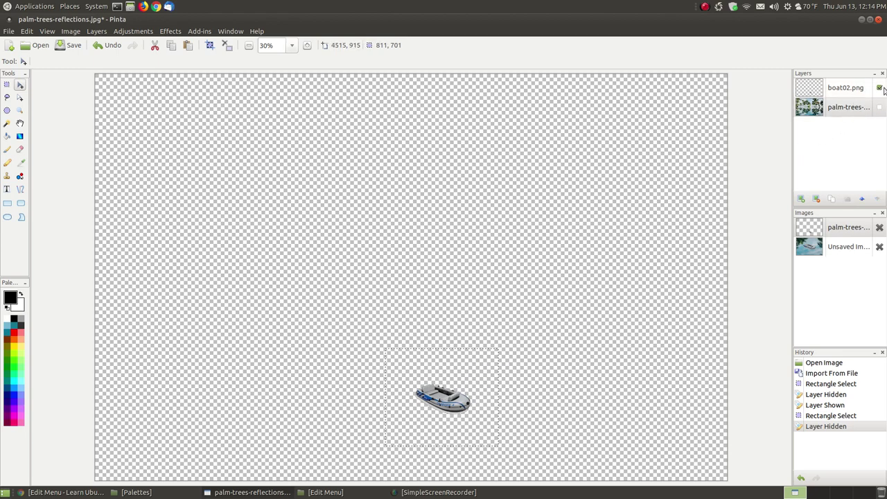
click(879, 108)
click(878, 88)
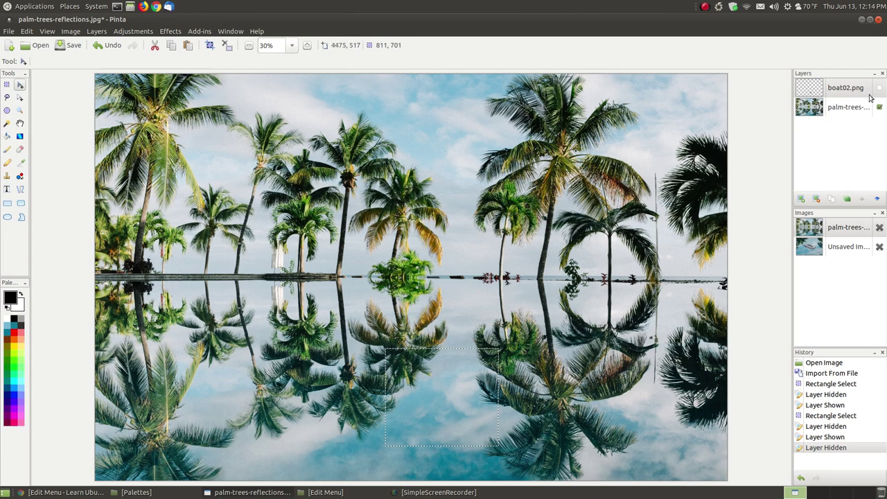
click(877, 92)
- Review the new image with the pasted boat area, and close it without saving
click(842, 248)
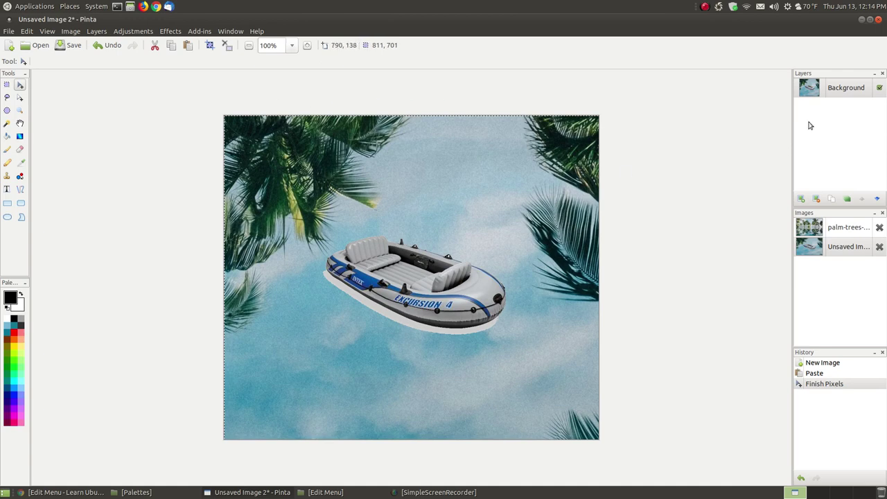
click(879, 247)
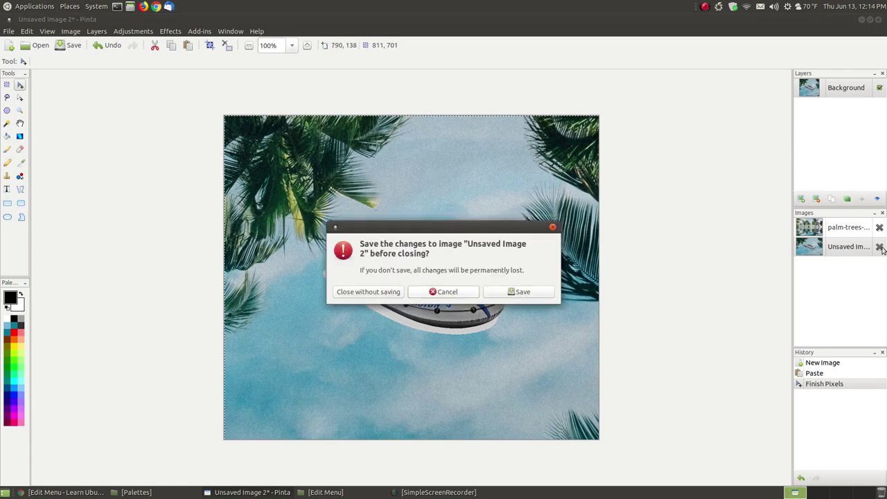
click(359, 291)
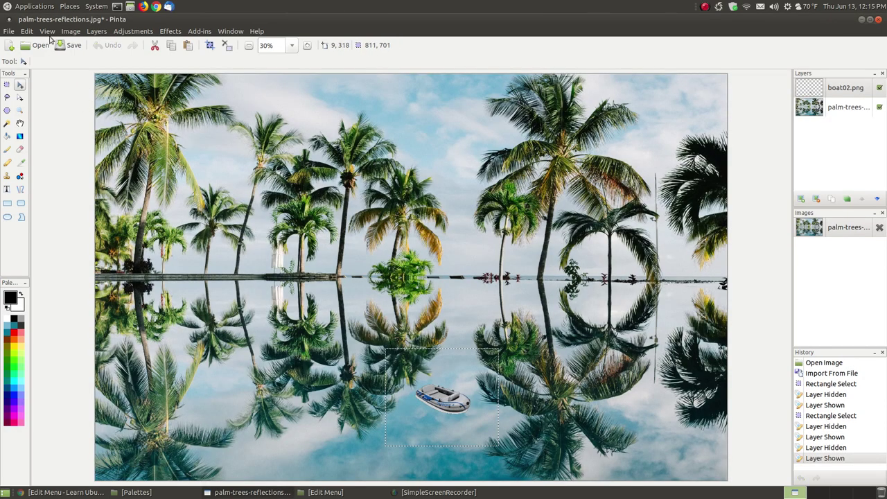
- Paste the merged boat copy into a new layer, and isolate that layer by hiding the boat02.png and palm-trees layers
click(26, 31)
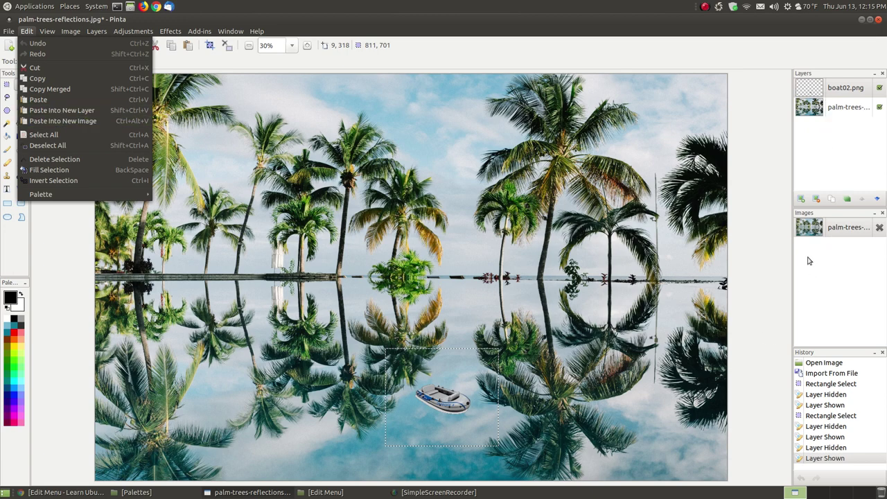
click(77, 111)
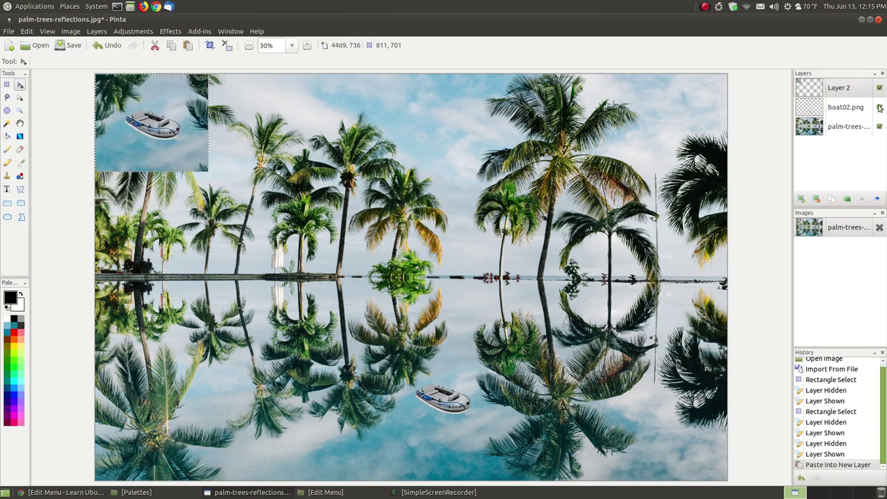
click(879, 107)
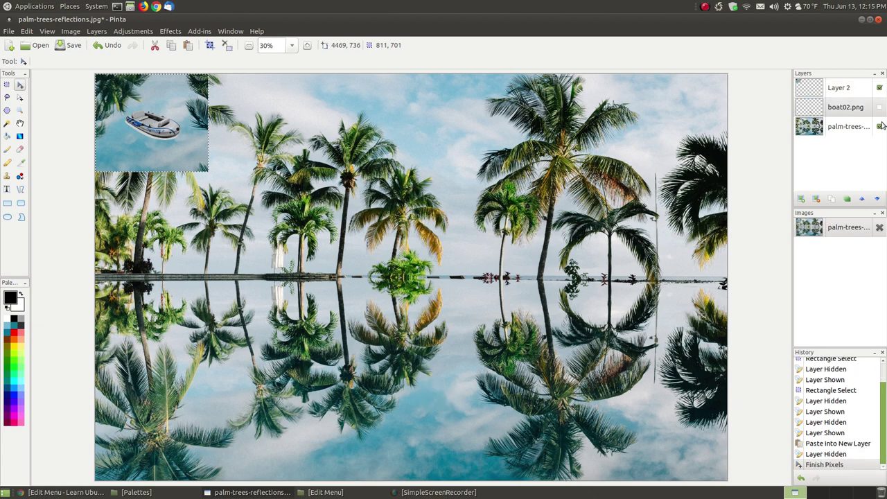
click(879, 127)
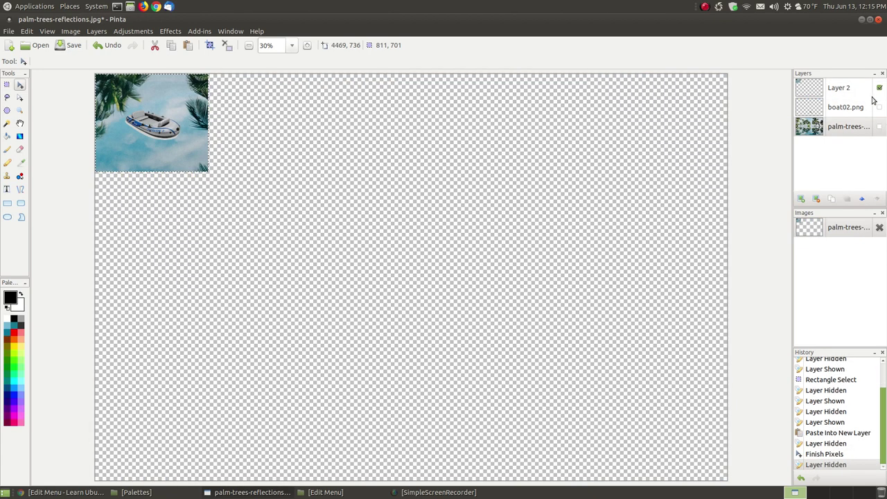
click(839, 91)
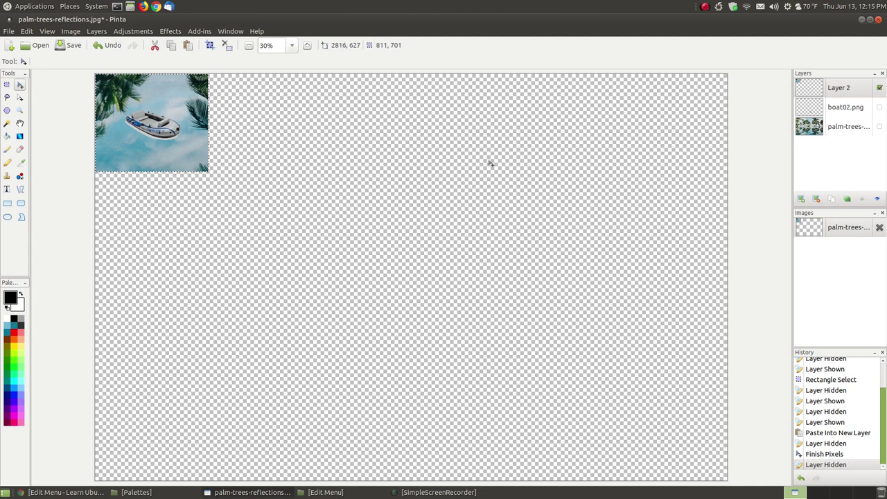
- Hide Layer 2, show the boat02.png and palm-trees layers again, and delete Layer 2
click(27, 31)
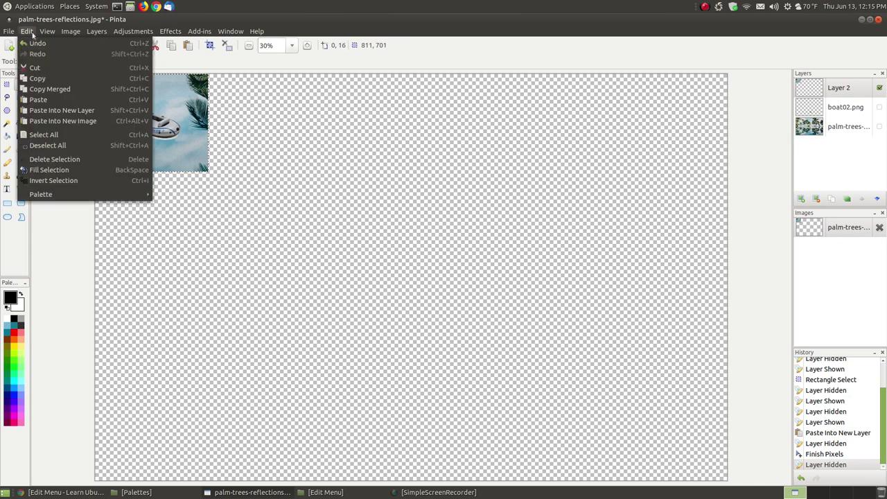
click(428, 34)
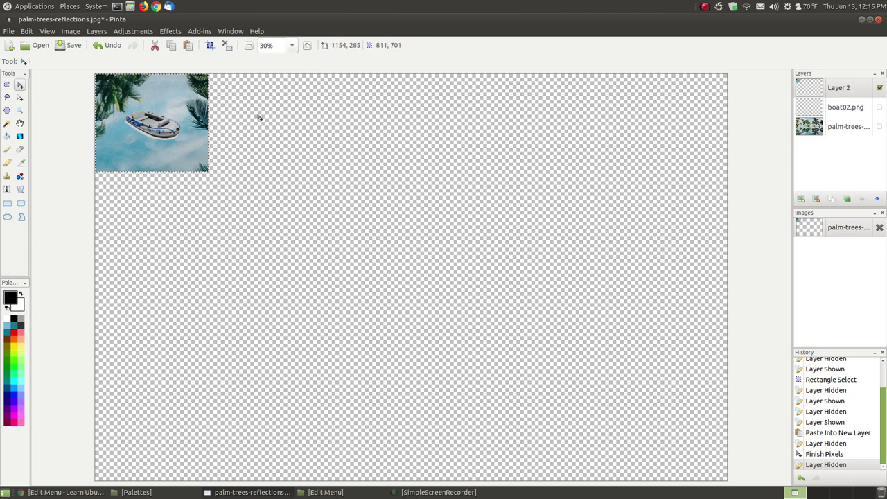
click(879, 87)
click(879, 106)
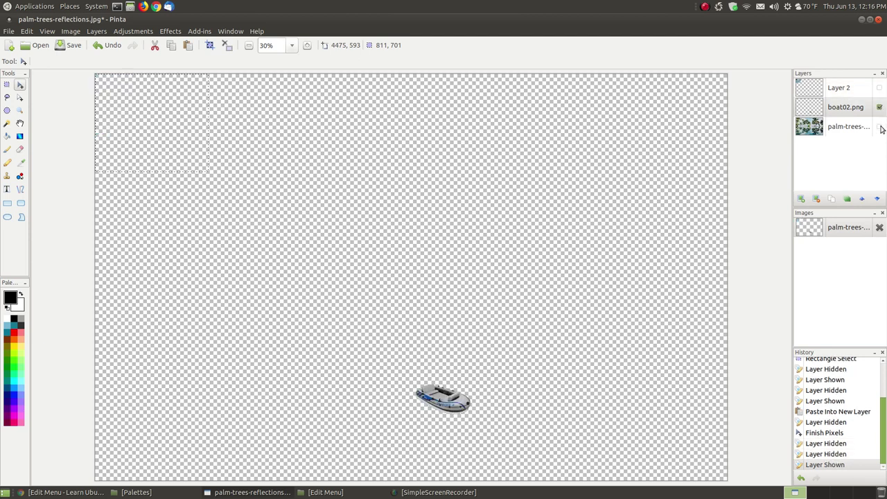
click(878, 127)
click(841, 91)
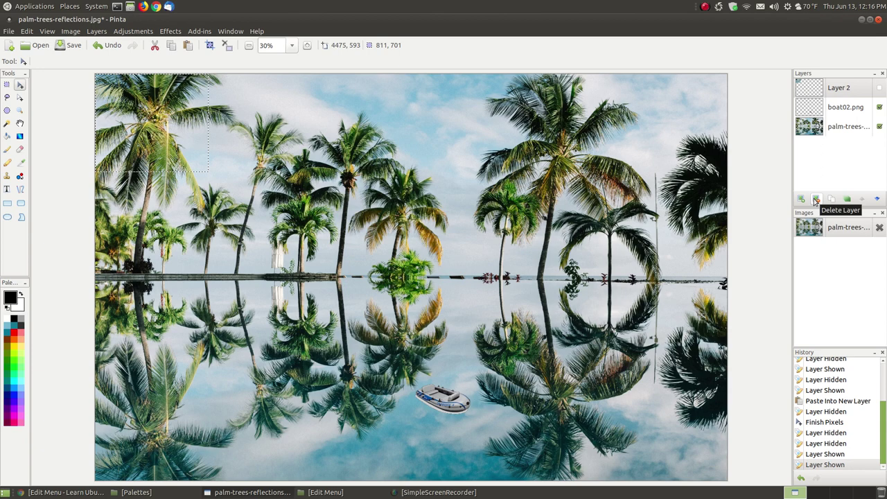
click(816, 199)
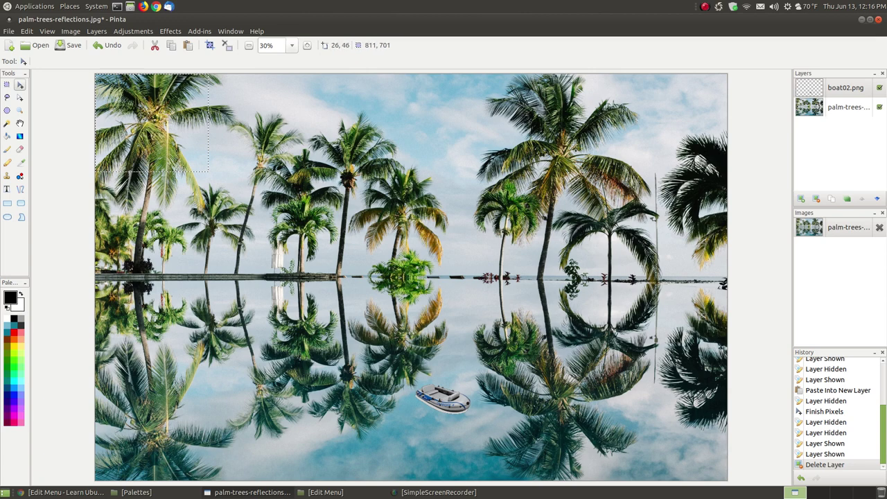
- Switch to the Edit Menu tutorial page in Chrome, look through it down to the Undo section, and return to Pinta
click(32, 32)
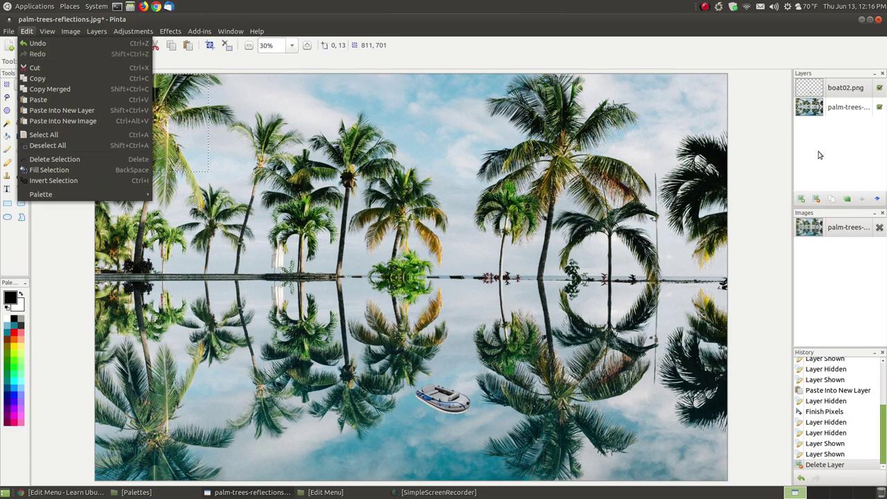
click(56, 492)
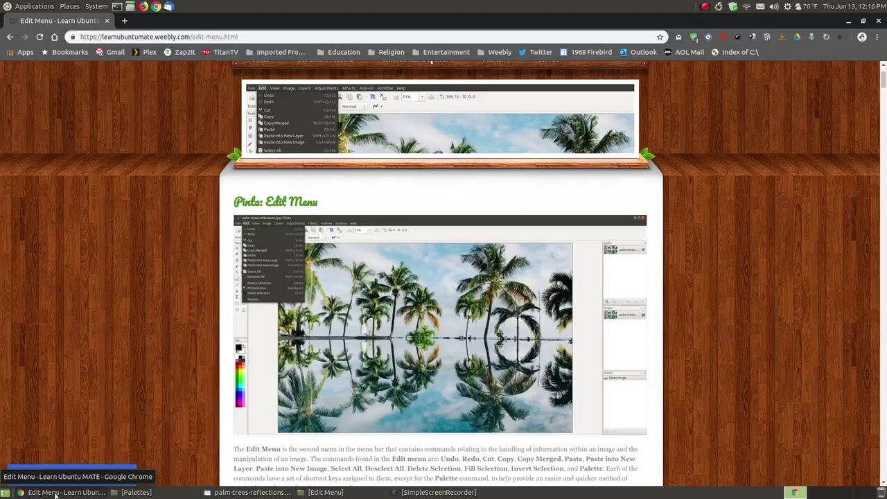
scroll(781, 267, down, 3)
scroll(776, 262, down, 6)
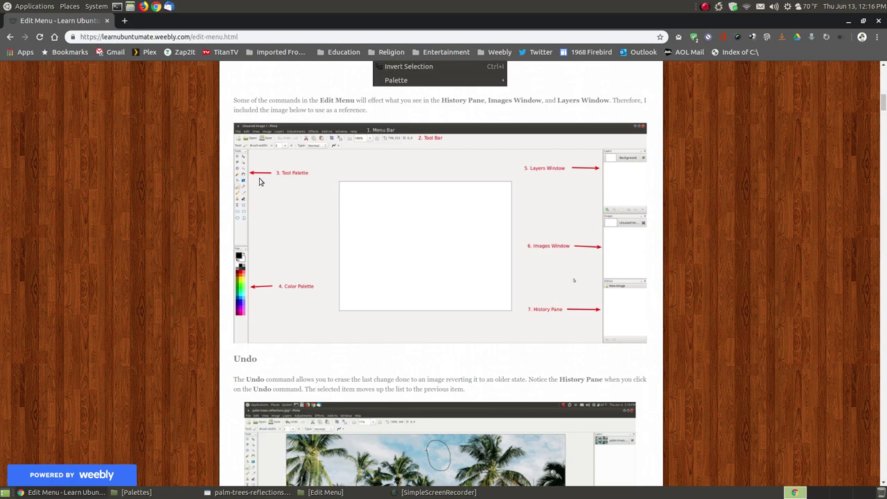
click(849, 23)
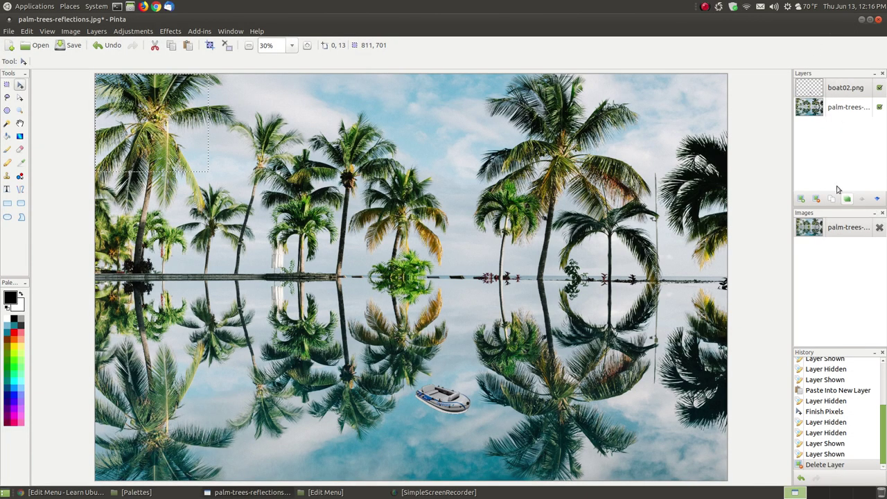
- Paste the copied boat area into a new image, and compare that image with the palm-trees picture
click(27, 31)
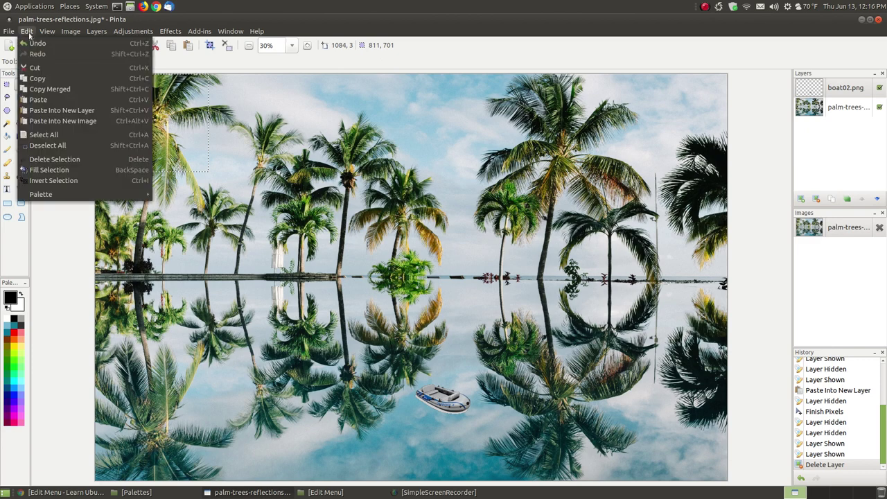
click(76, 121)
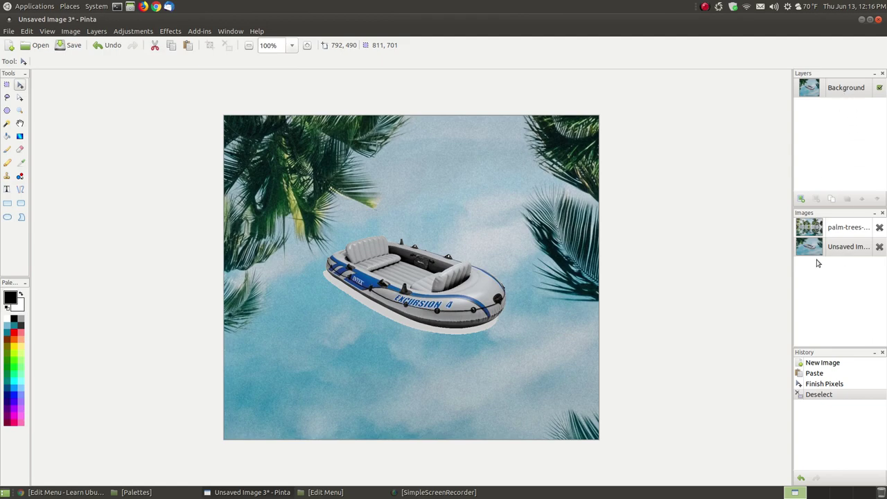
click(818, 228)
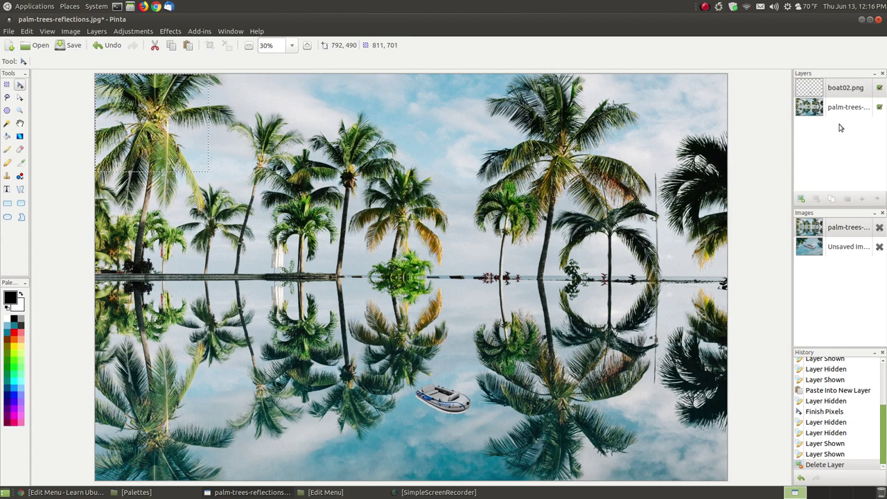
click(819, 251)
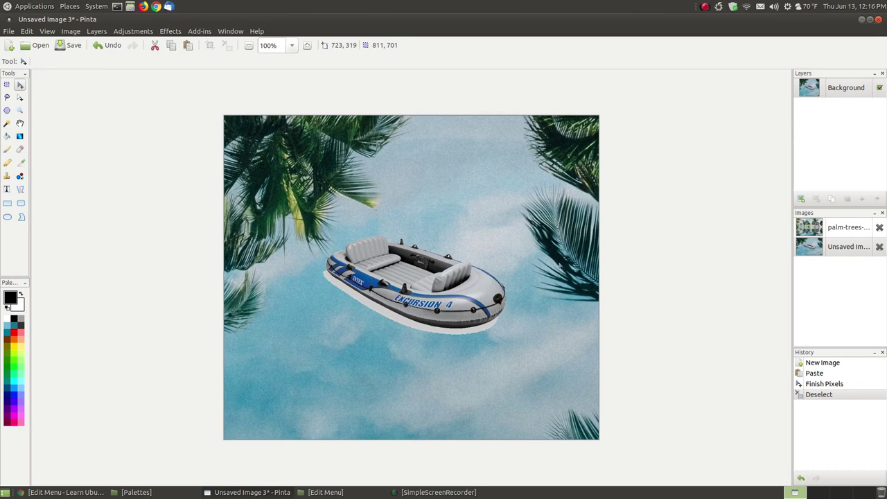
- Close the new image containing the pasted boat area without saving it
click(26, 31)
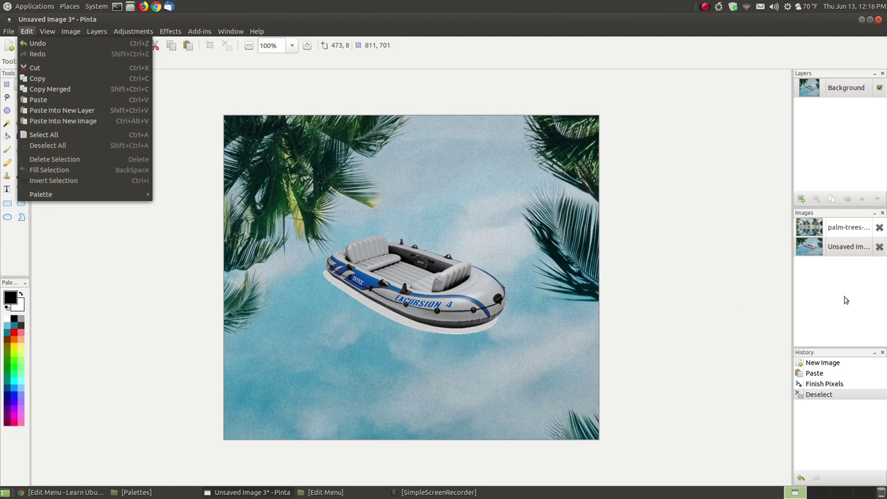
click(98, 22)
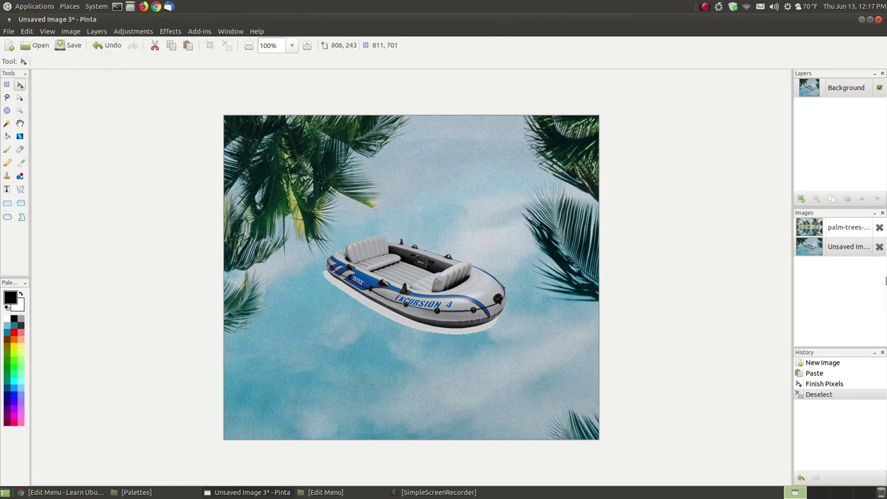
click(879, 248)
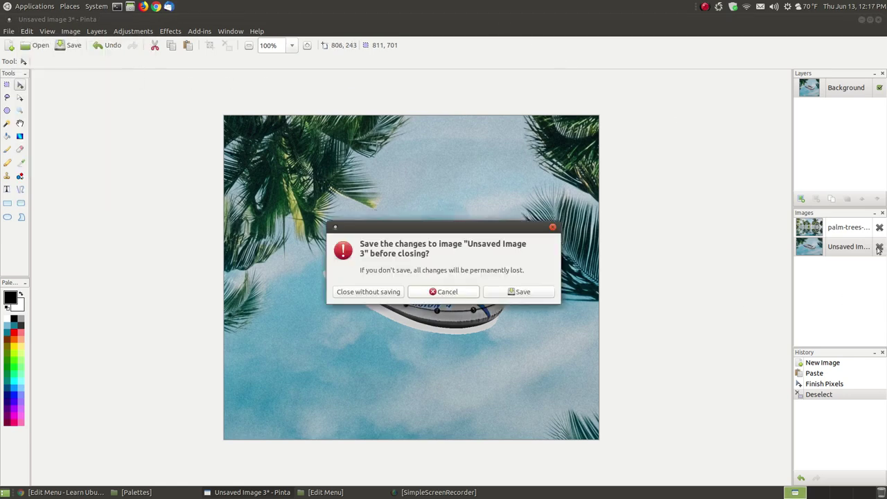
click(357, 292)
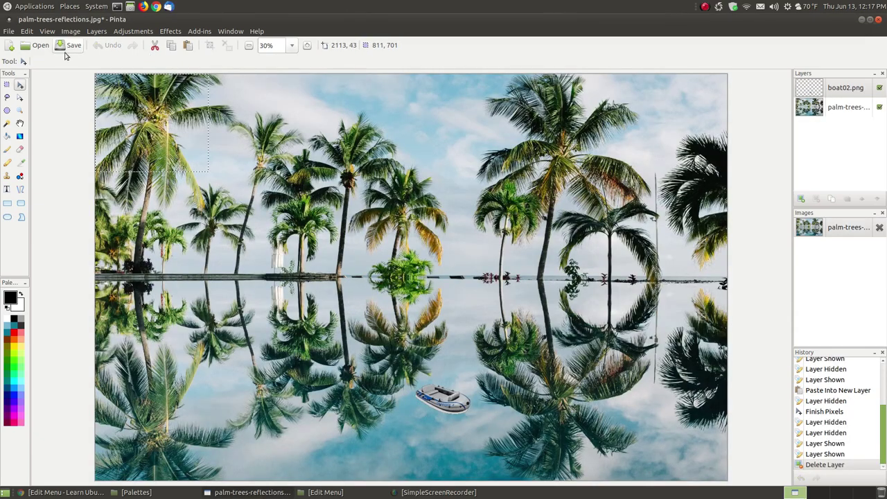
- Select the whole palm-trees image with Select All, and clear that selection with Deselect All
click(26, 31)
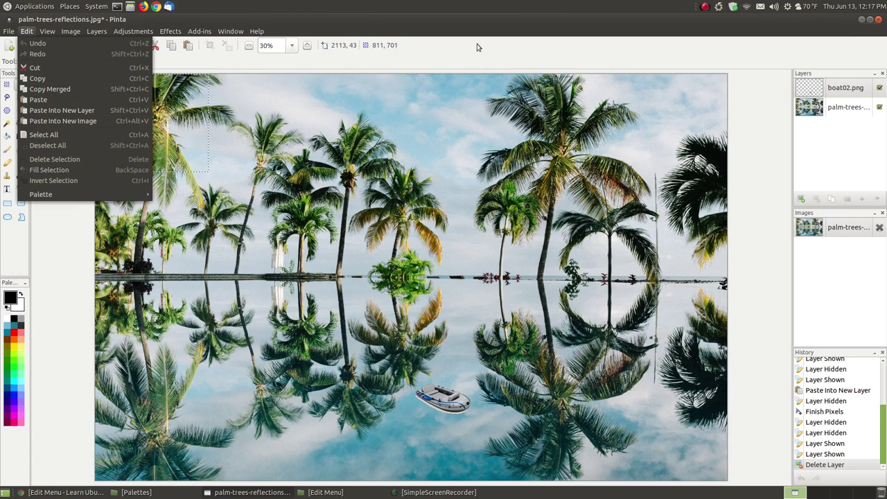
click(43, 135)
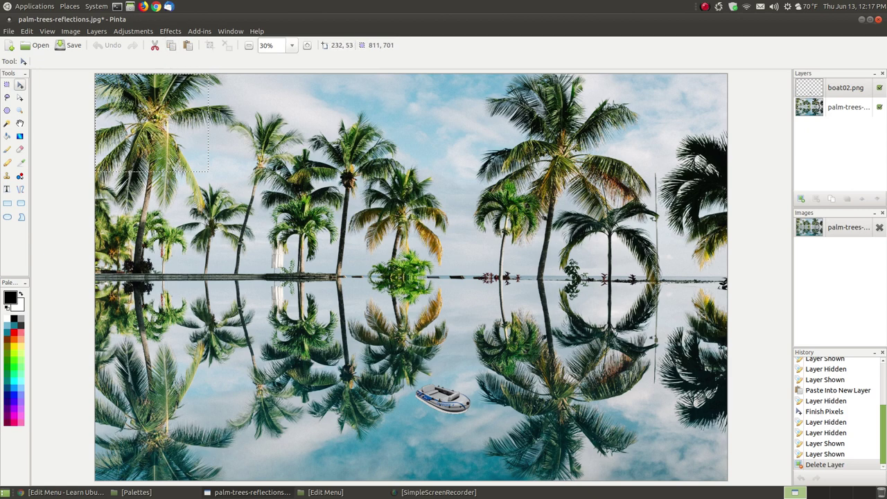
click(27, 32)
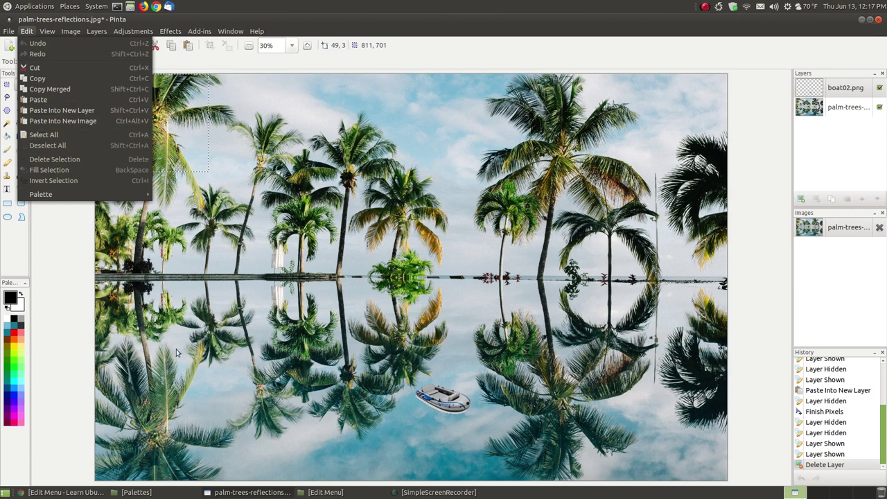
click(44, 134)
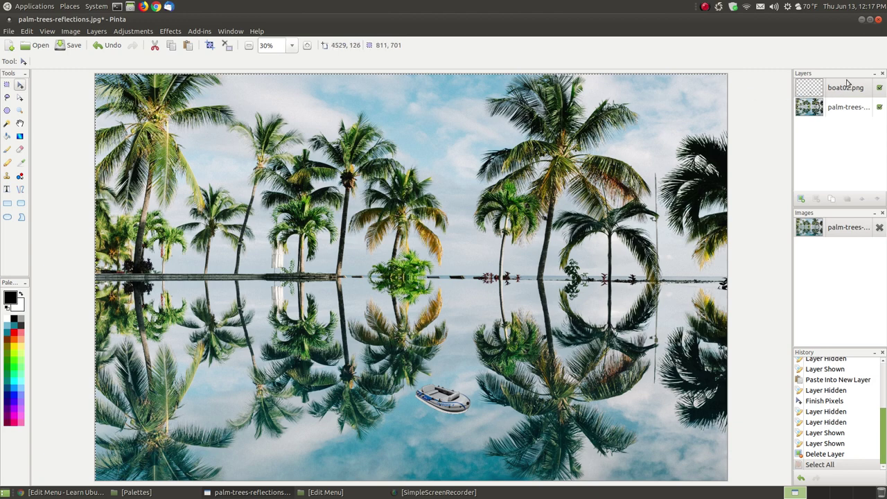
click(27, 31)
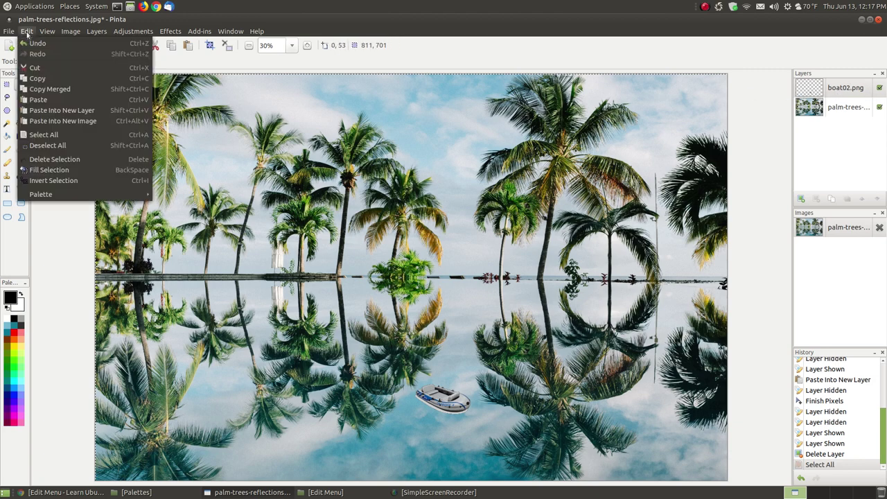
click(67, 145)
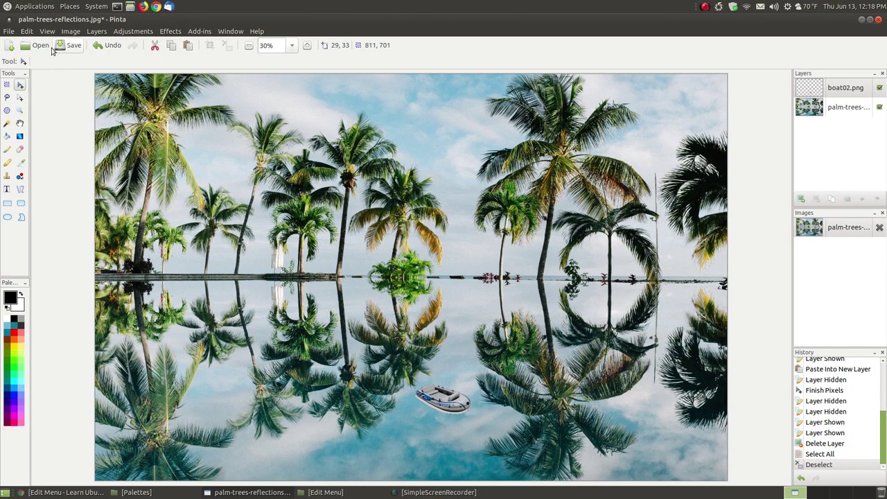
- On the palm-trees layer, select a rectangle of about 986 by 946 pixels over the tall palm right of centre, and delete its contents
click(26, 31)
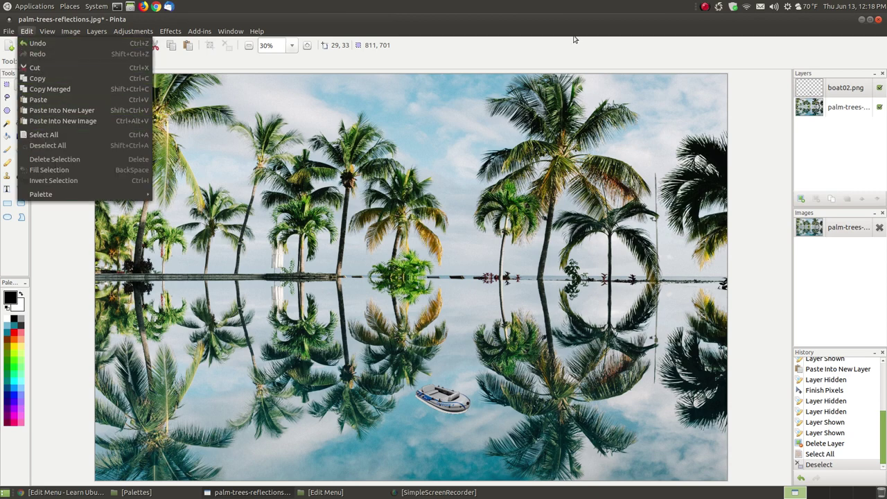
click(574, 40)
click(7, 83)
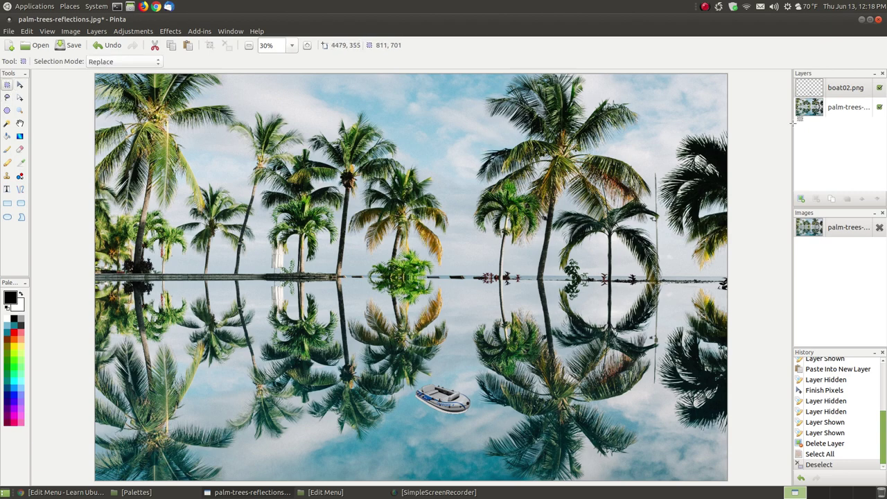
click(813, 112)
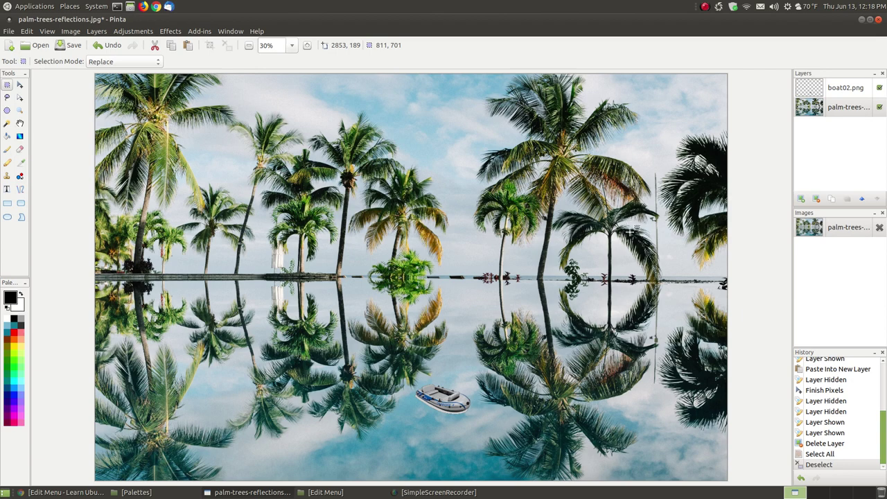
drag(494, 100, 632, 233)
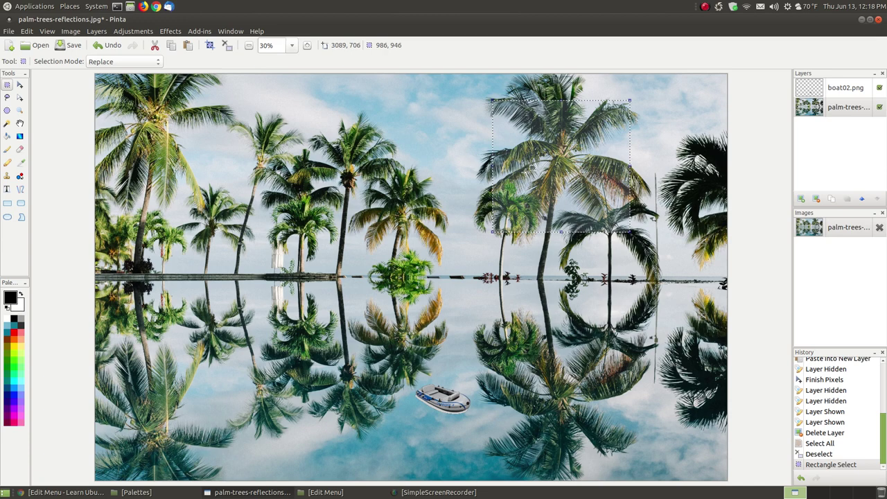
click(27, 31)
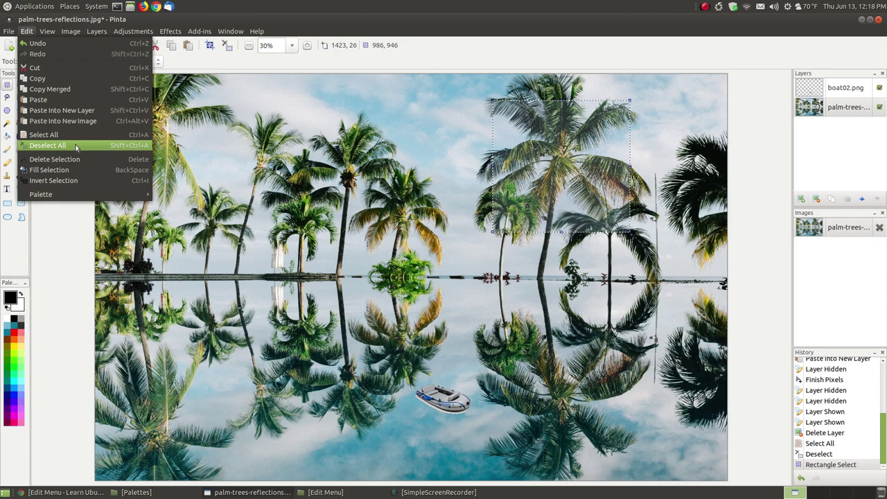
click(55, 160)
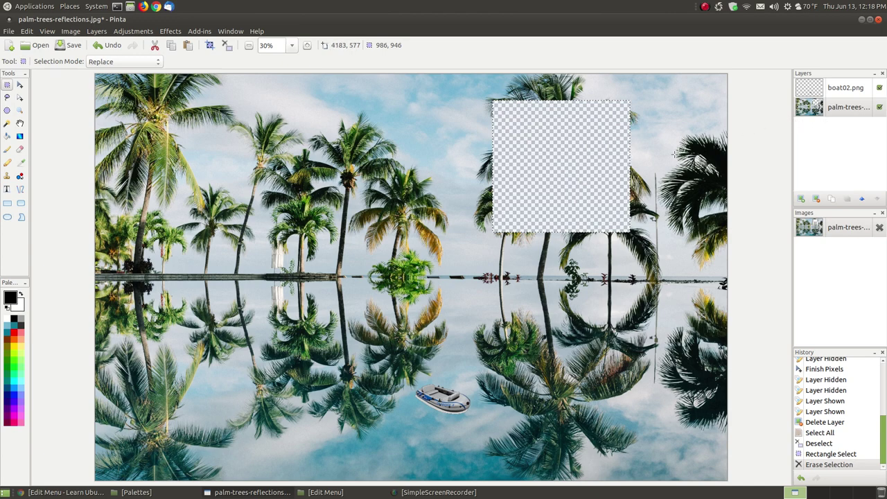
- Fill the emptied rectangular selection on the palm-trees layer with the black primary color
click(26, 31)
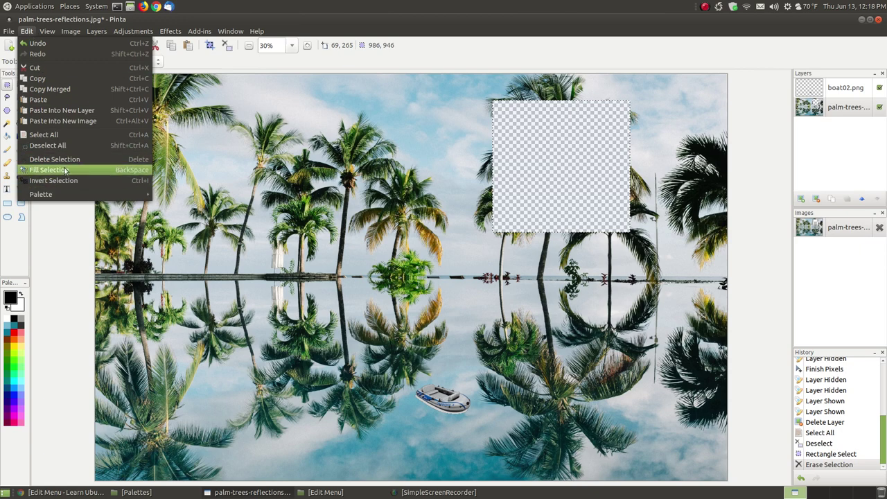
click(63, 344)
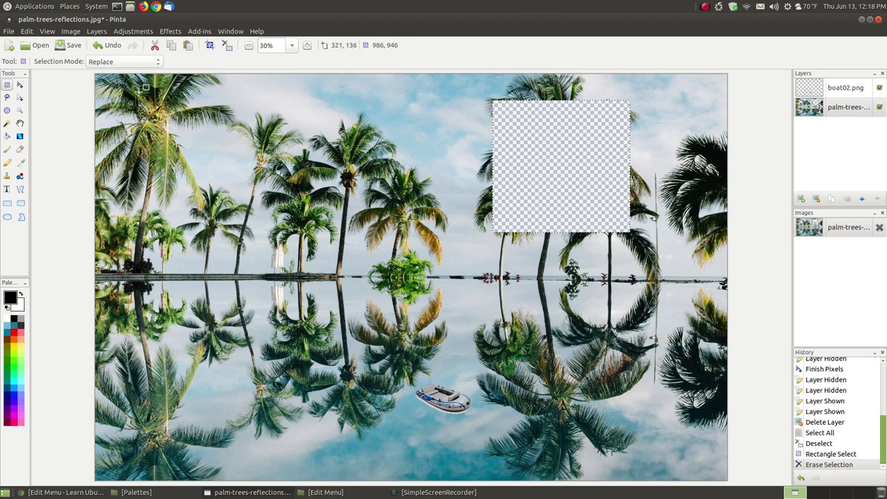
click(27, 32)
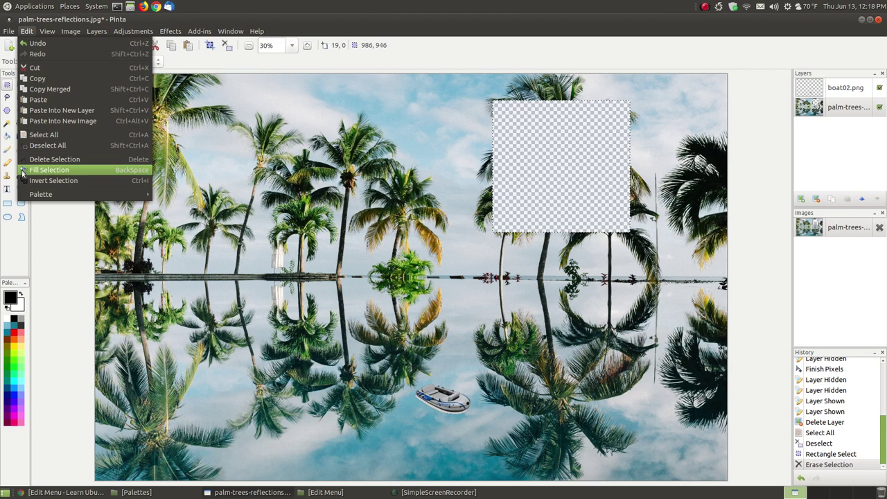
click(121, 66)
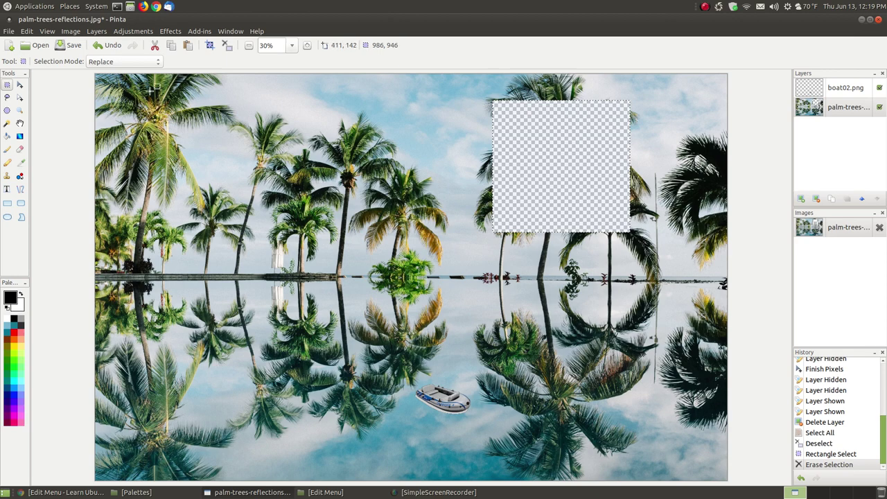
click(27, 31)
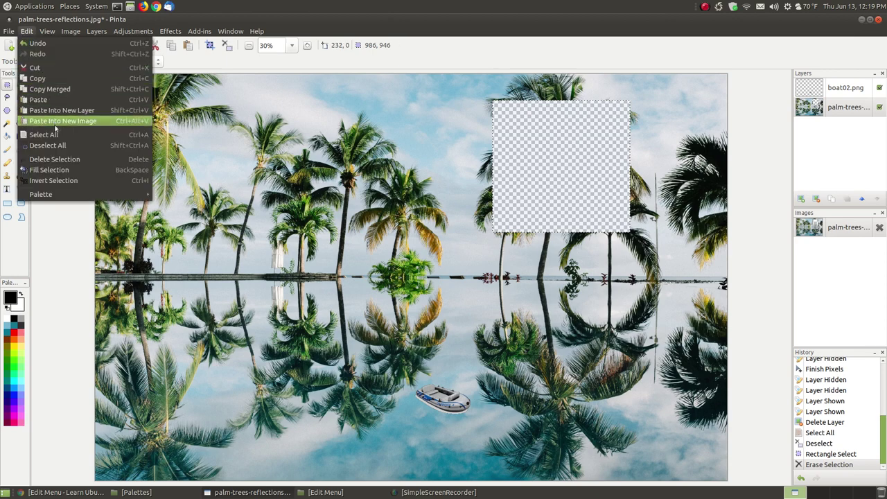
click(73, 170)
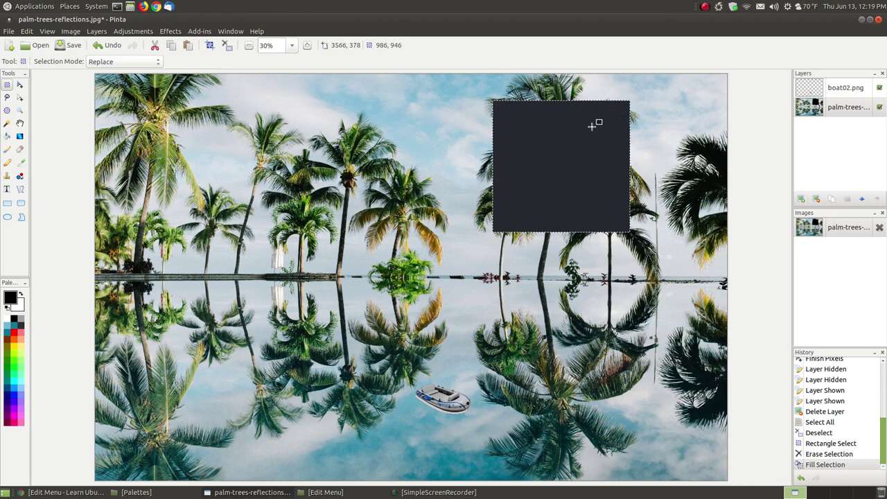
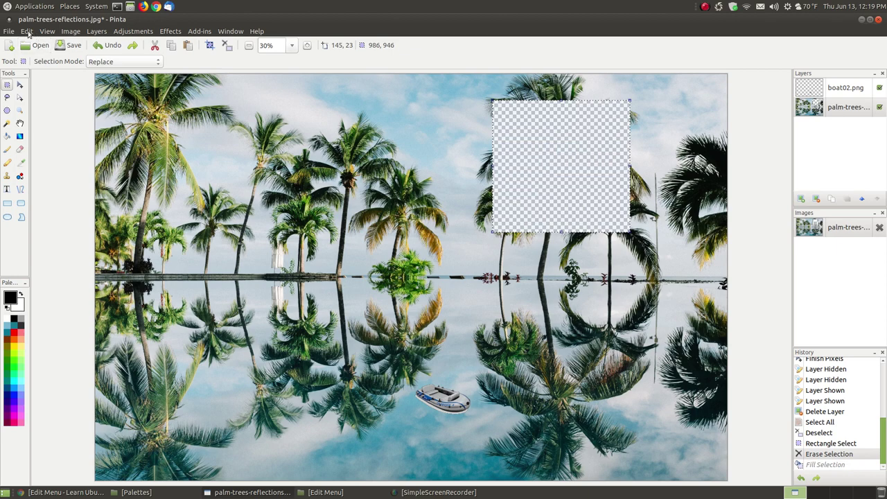
- Undo the deletion inside the rectangle and the rectangular selection itself on the palm-trees layer
click(35, 47)
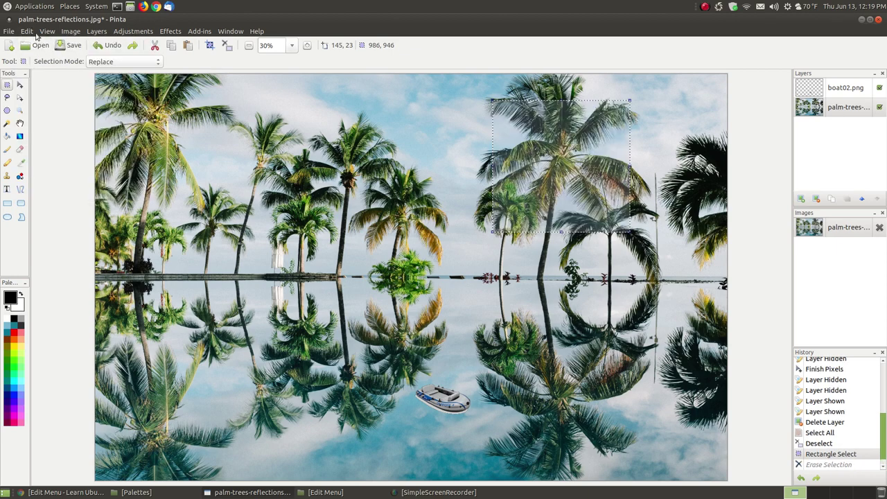
click(27, 31)
click(34, 45)
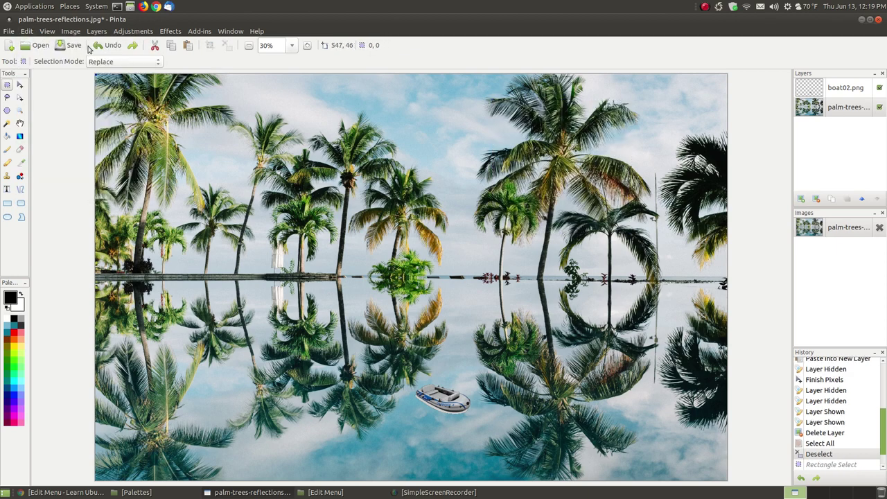
- Select a rectangle of about 1119 by 987 pixels over the sky and tall palm right of centre
click(27, 31)
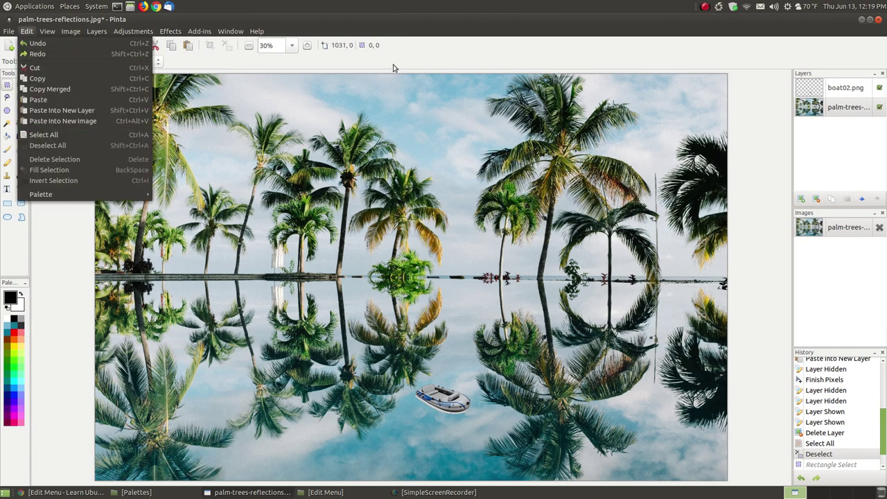
click(331, 91)
click(7, 85)
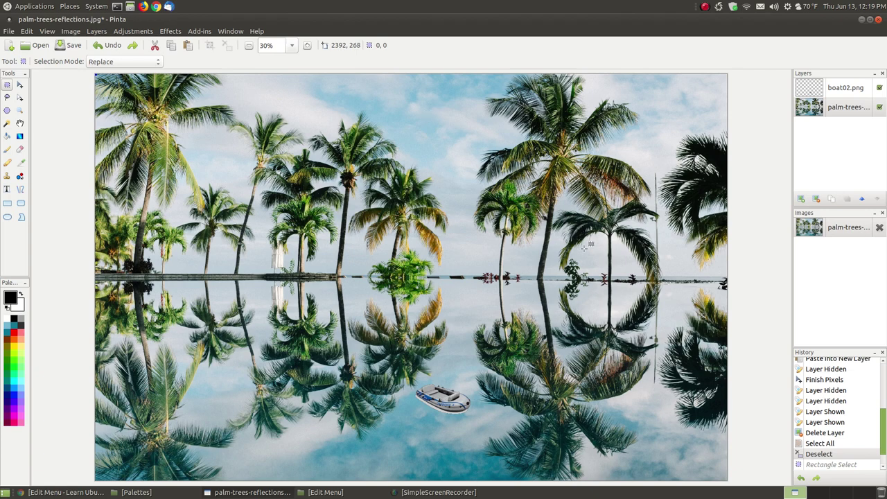
drag(428, 111, 585, 249)
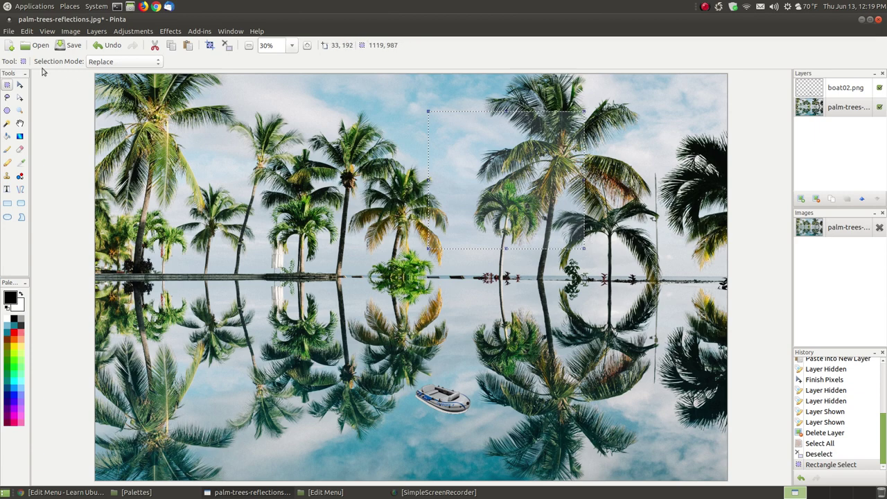
- Invert the rectangular selection so it covers everything outside the rectangle
click(26, 31)
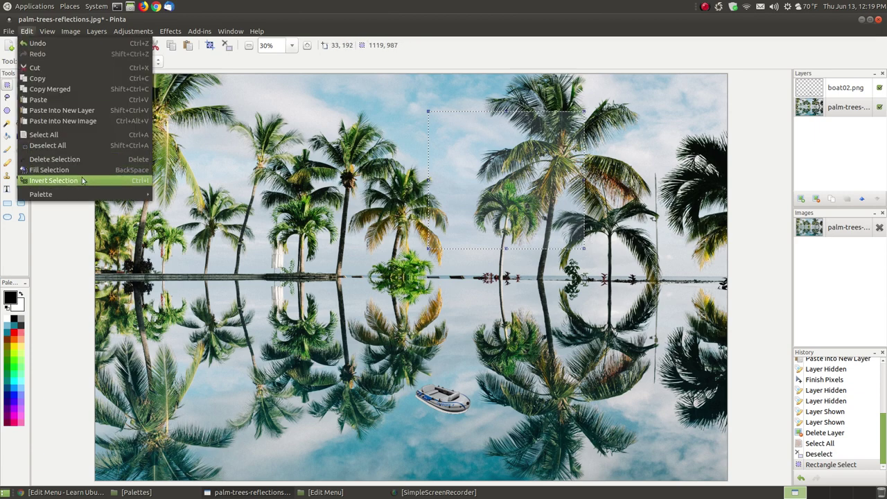
click(478, 33)
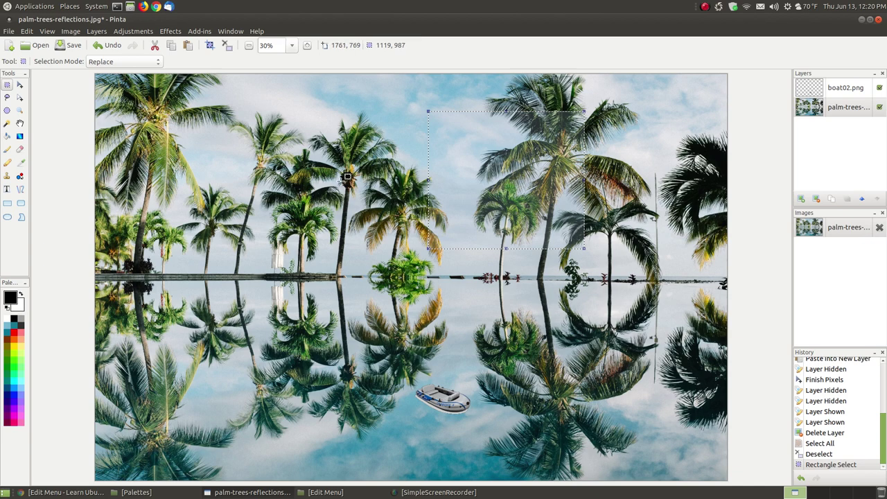
click(26, 32)
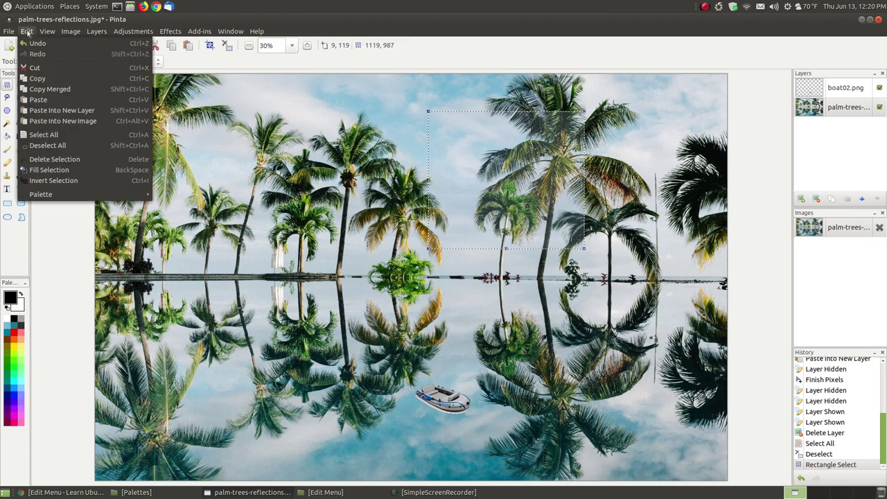
key(Escape)
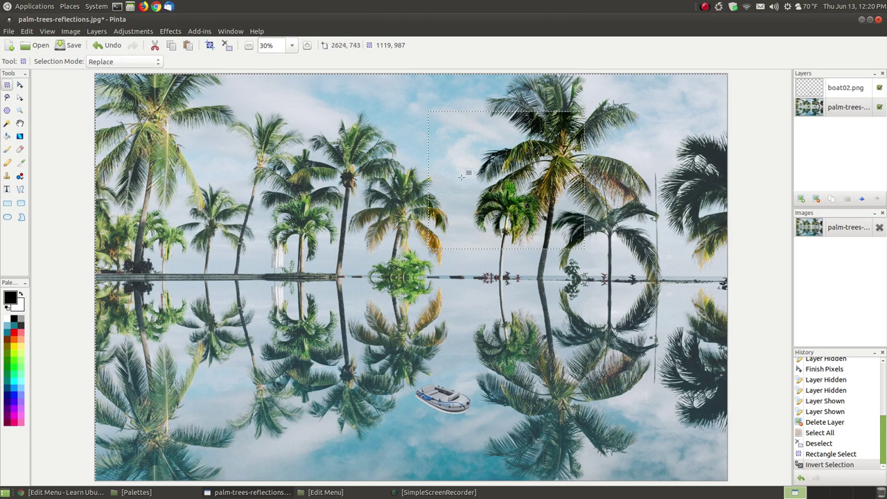
- Undo the selection inversion and the rectangular selection
click(25, 34)
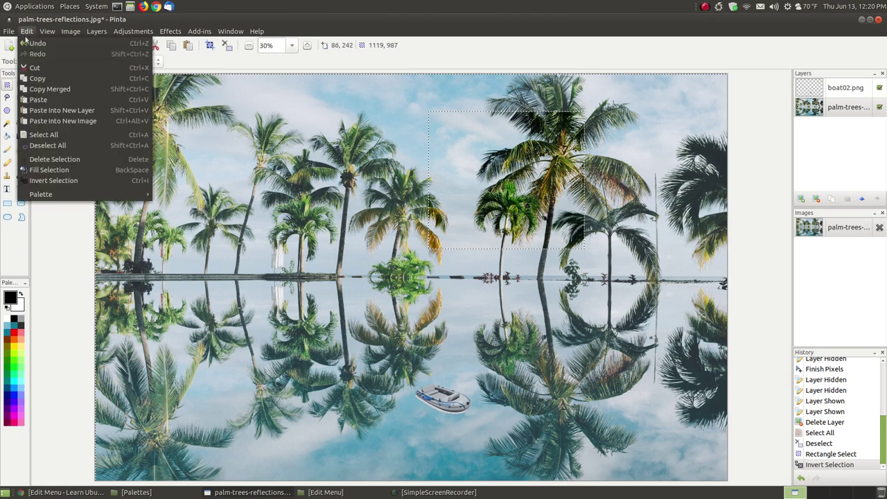
click(34, 43)
click(25, 33)
click(34, 43)
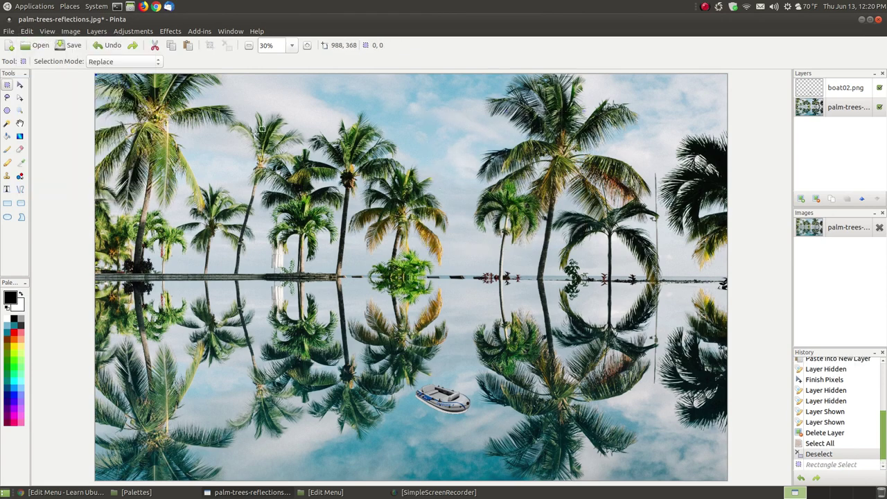
- Review the available palette commands, and switch to the file manager to examine the palette files in the Palettes folder
click(32, 33)
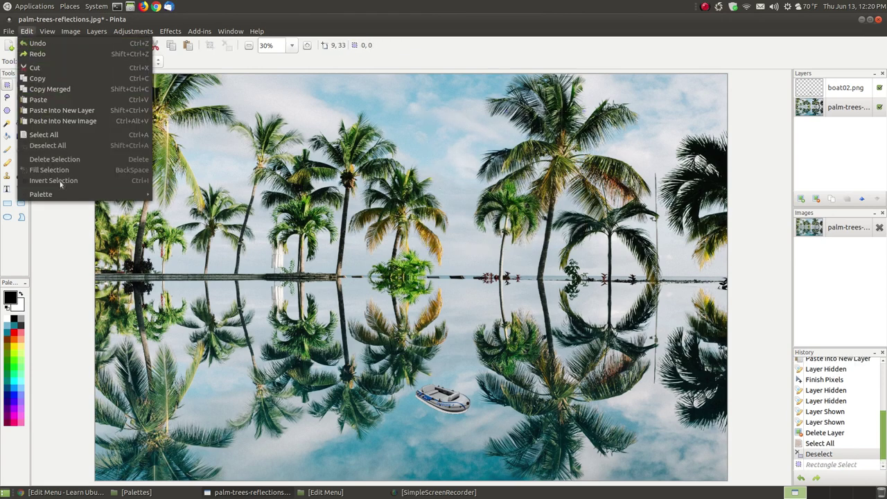
mouse_move(49, 195)
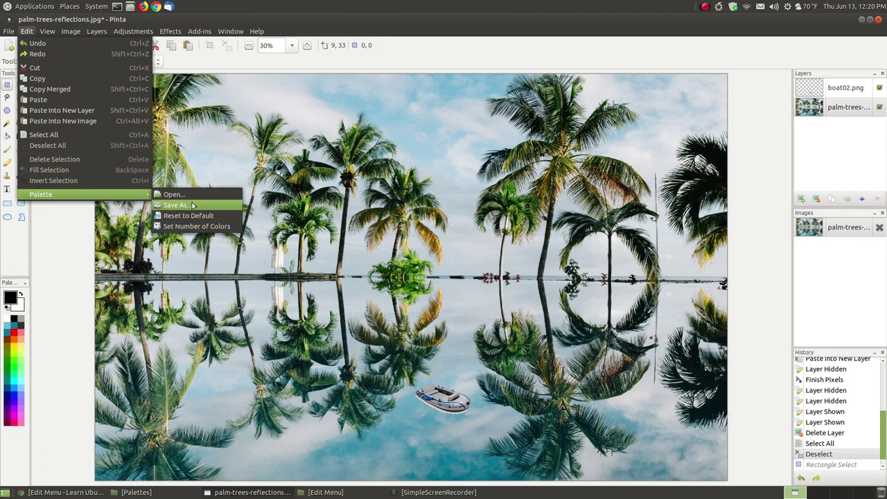
click(385, 21)
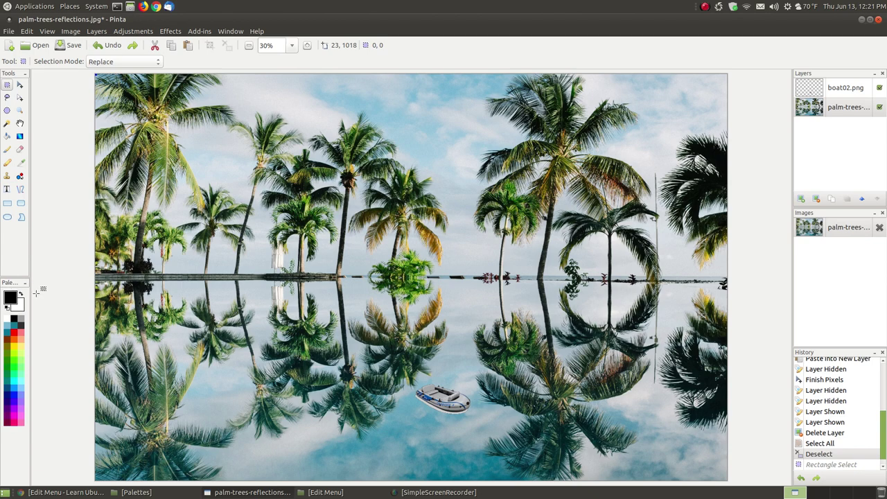
click(161, 492)
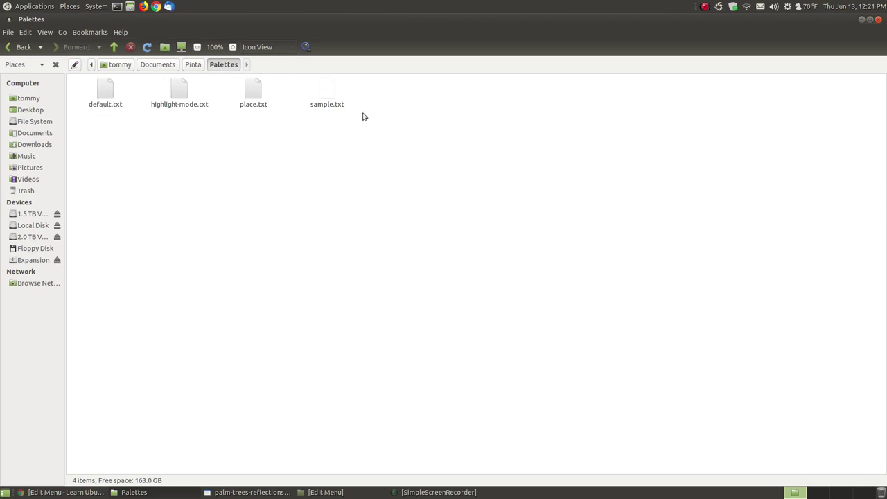
click(861, 20)
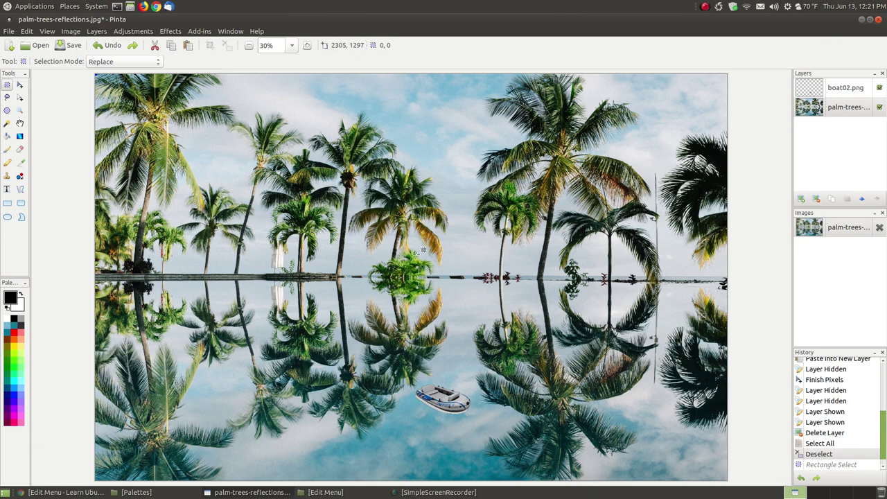
- Open the palette file sample.txt from the Documents/Pinta/Palettes folder, keeping the Palette files (*.txt, *.gpl) filter
click(31, 34)
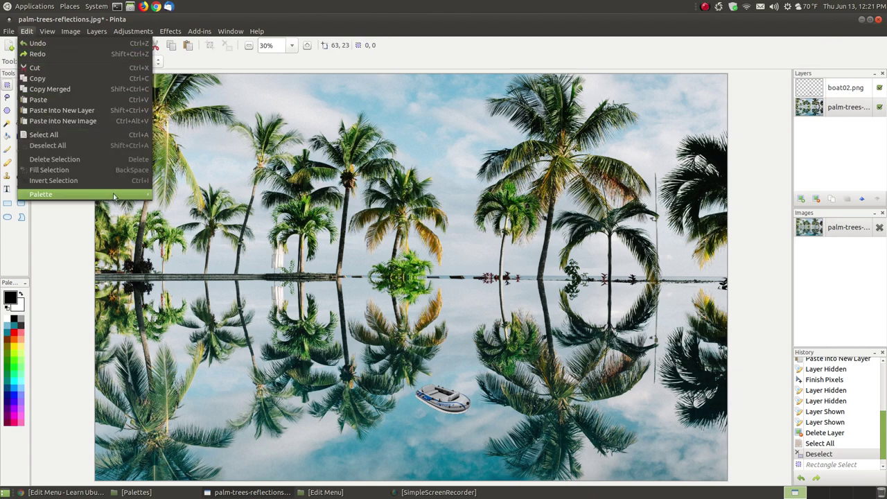
mouse_move(114, 195)
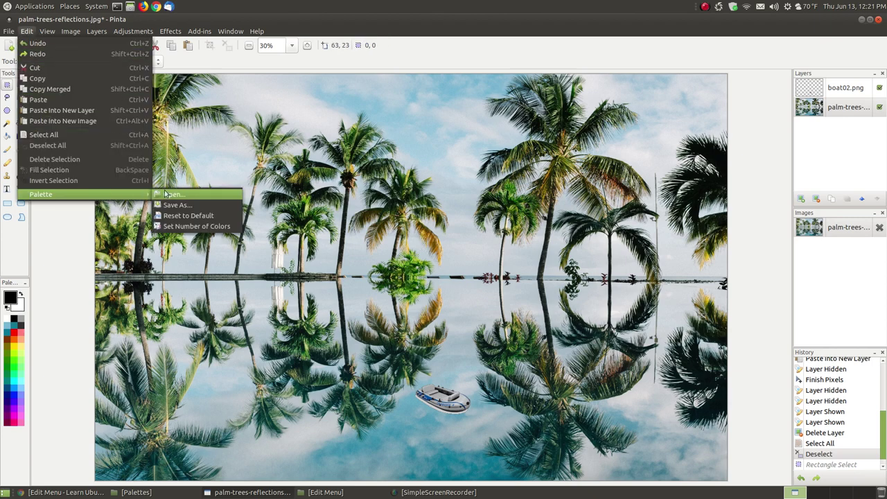
click(185, 197)
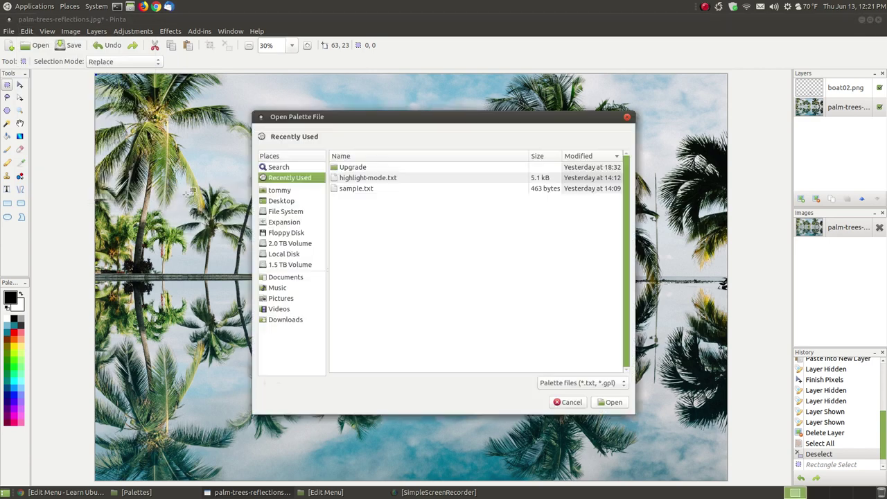
click(284, 278)
double_click(351, 218)
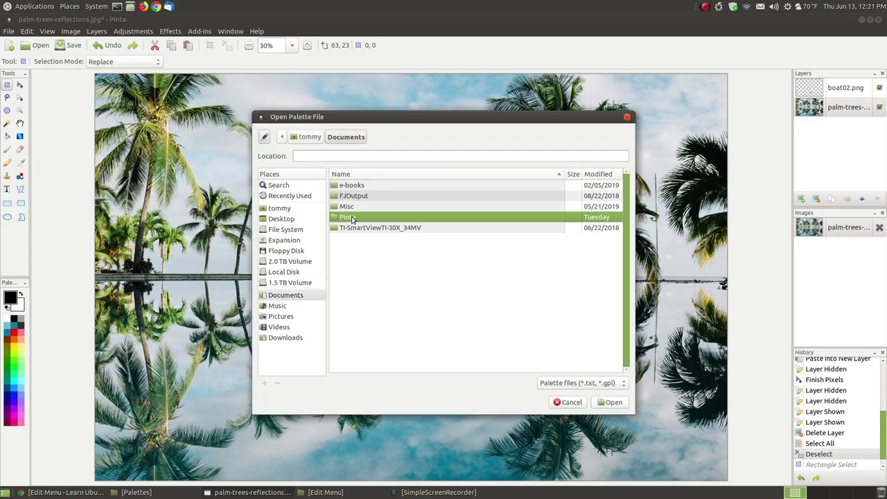
double_click(352, 187)
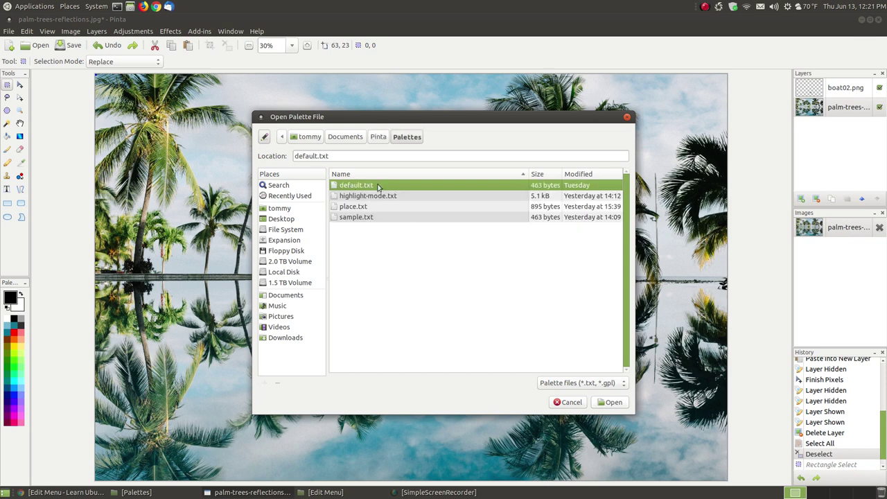
click(358, 219)
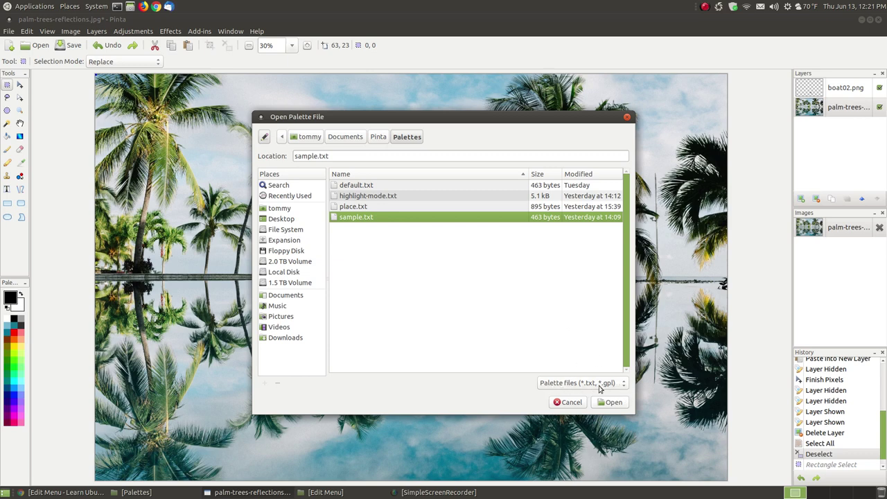
click(626, 387)
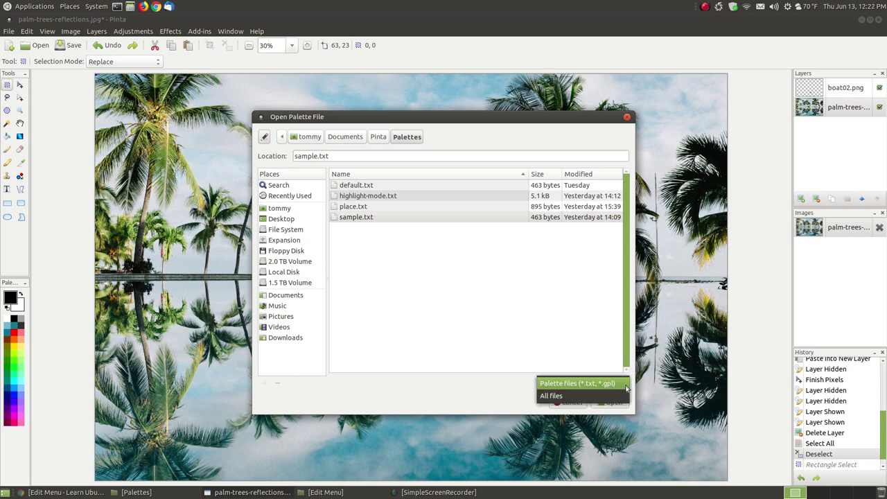
click(625, 388)
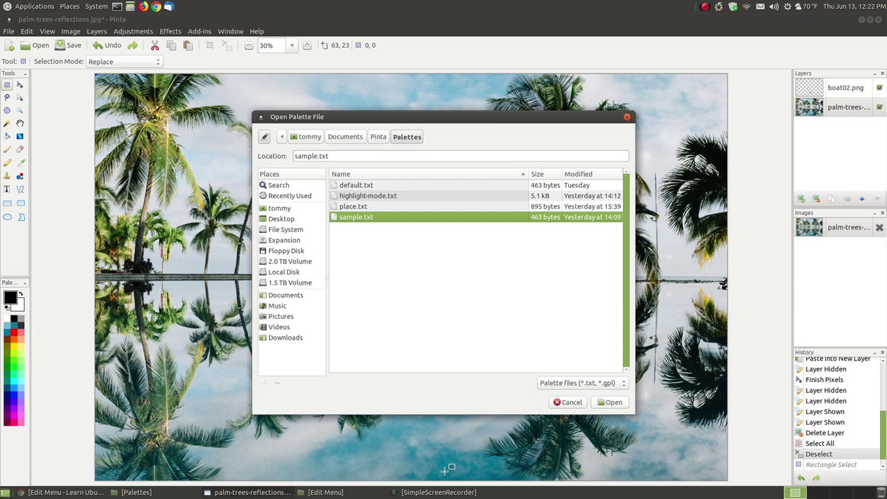
click(607, 403)
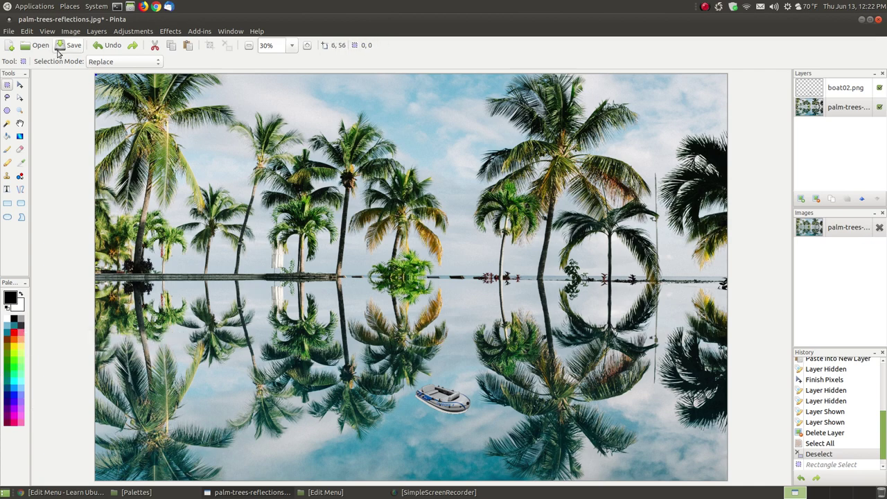
- Examine the file formats offered for saving the current palette, and cancel without saving
click(25, 32)
mouse_move(112, 195)
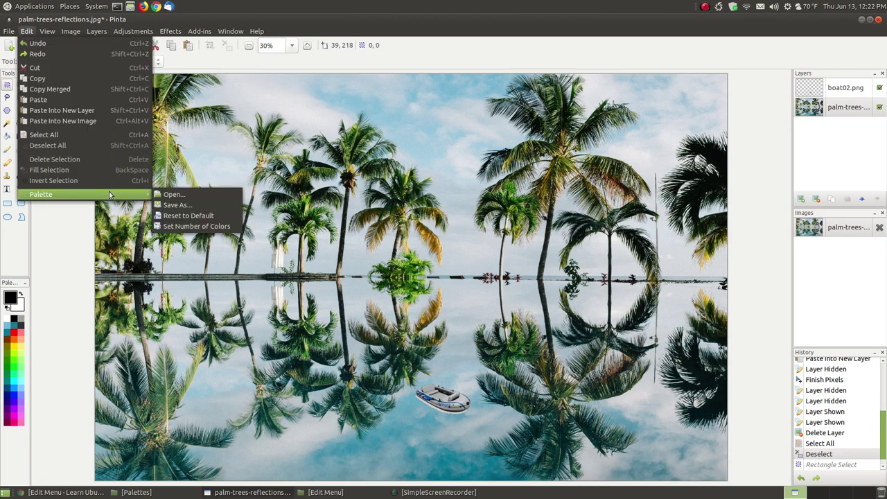
click(186, 206)
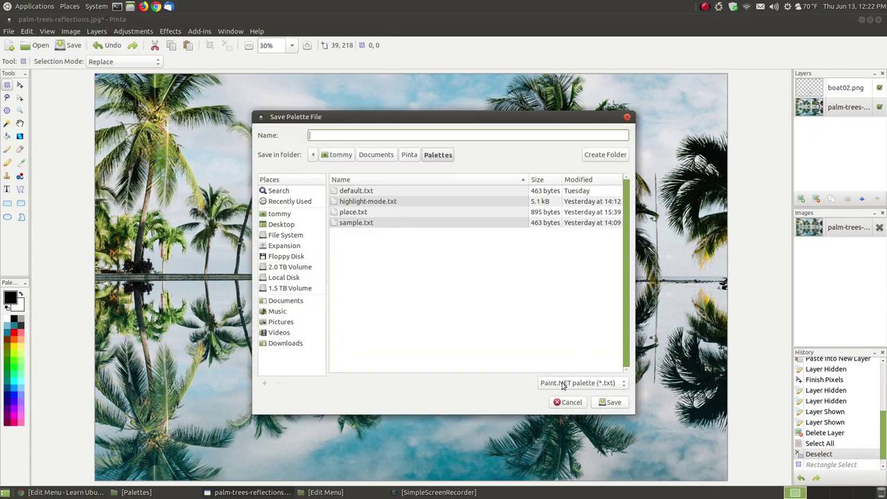
click(627, 385)
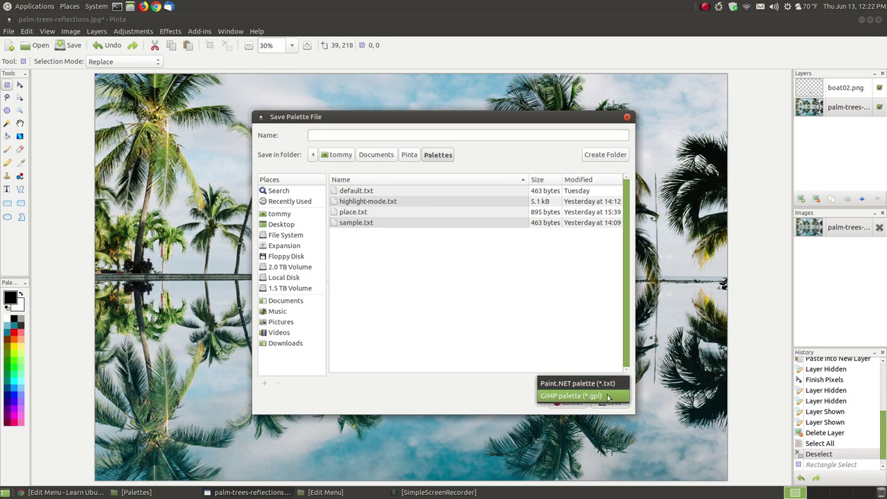
click(472, 385)
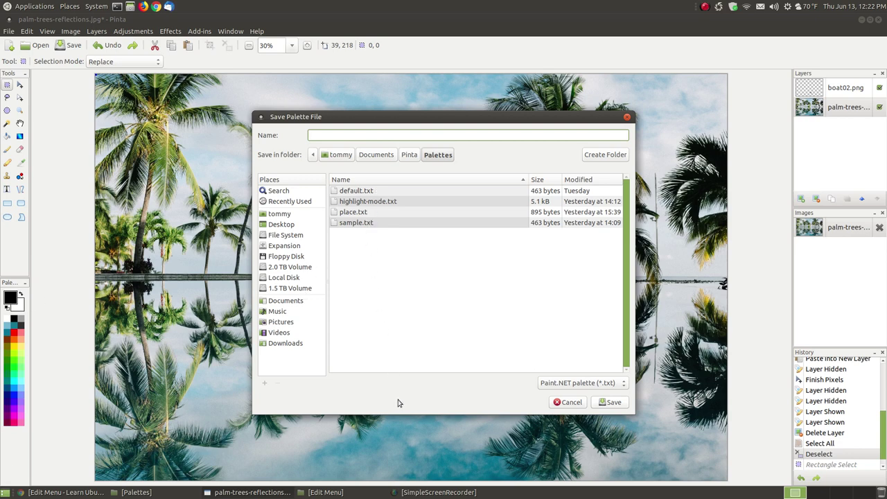
click(567, 402)
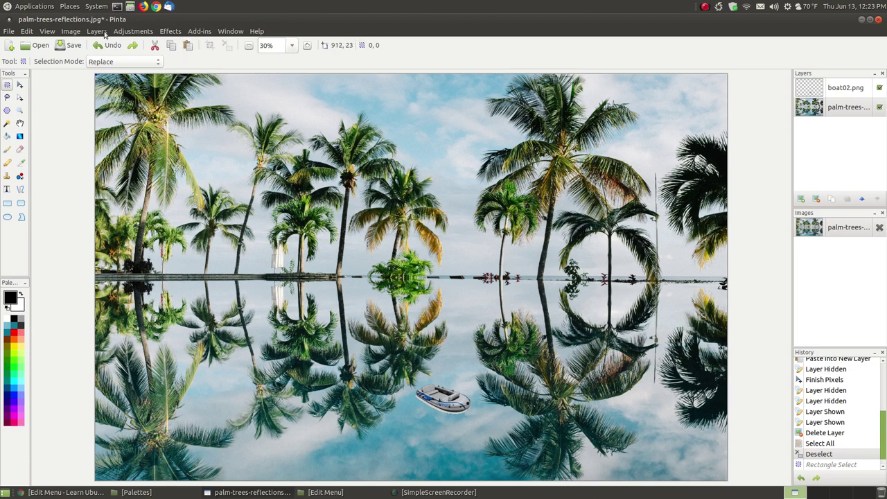
- Reset the color palette to its default colors
click(27, 32)
mouse_move(103, 199)
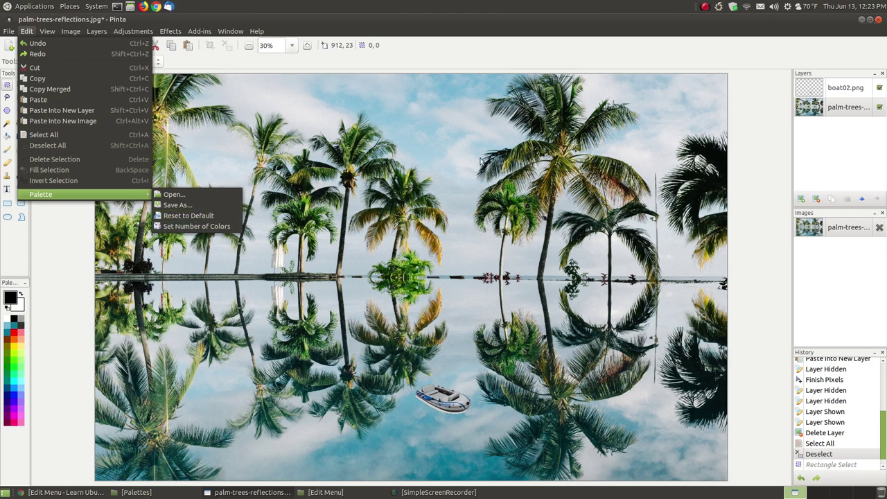
click(160, 217)
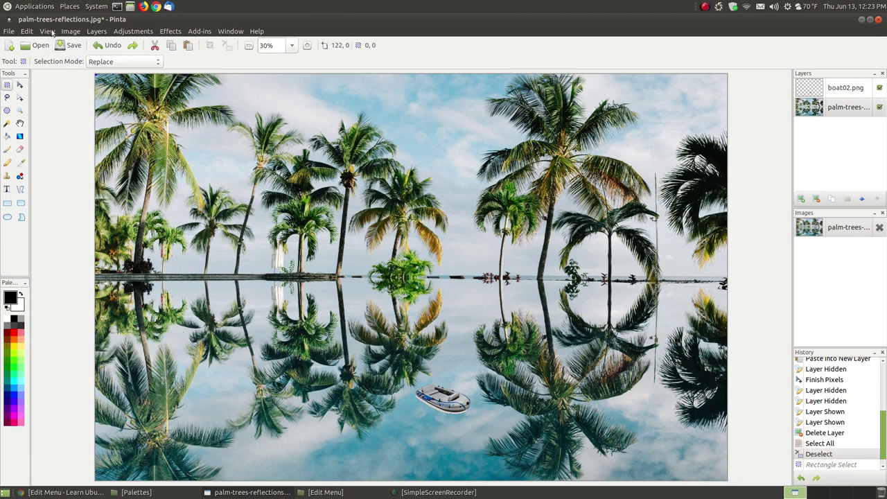
- Resize the color palette to 7 colors, and reset it to the default palette
click(28, 31)
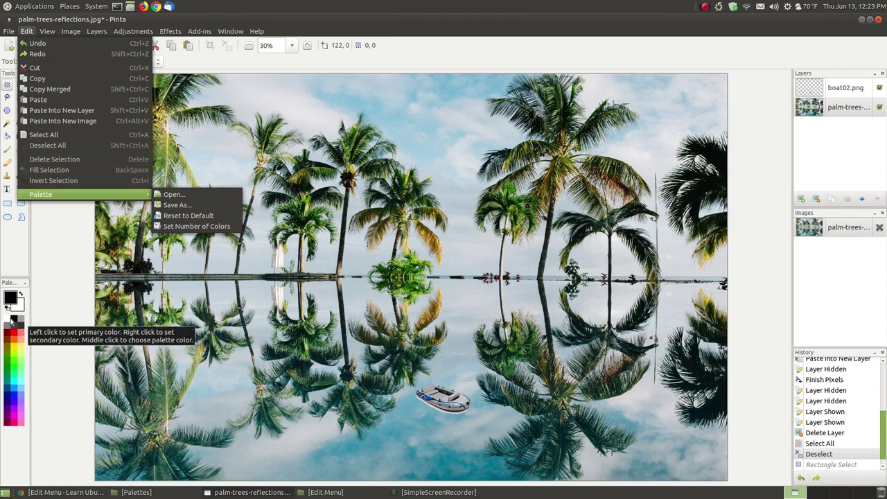
click(193, 227)
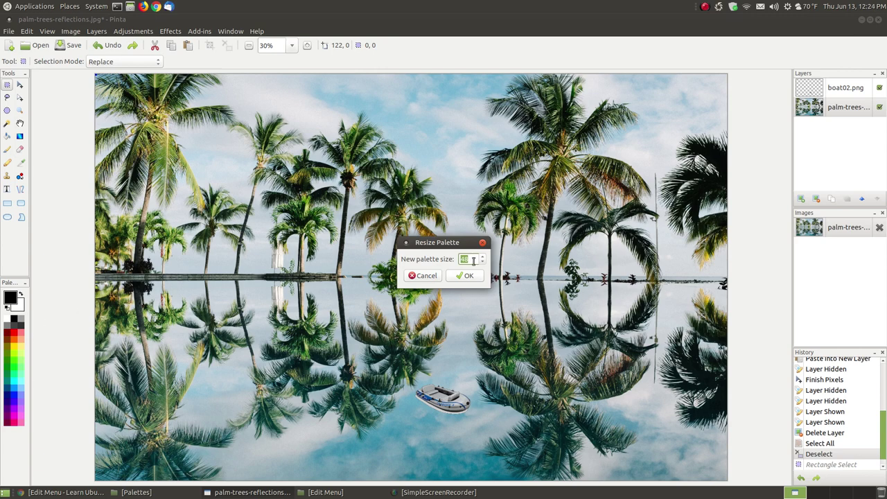
text(7)
click(465, 276)
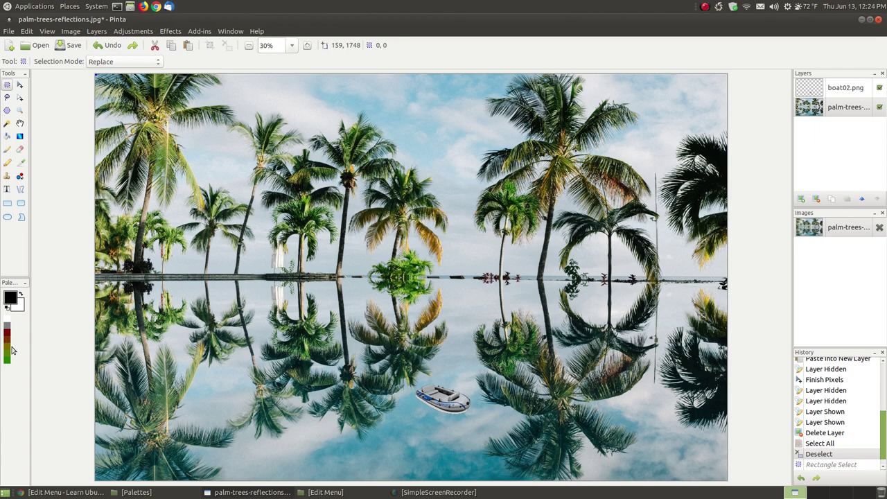
click(27, 31)
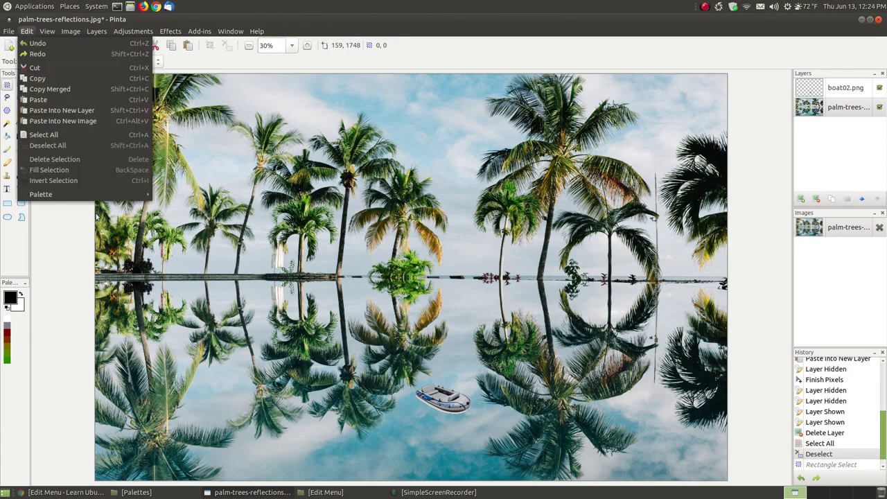
click(171, 212)
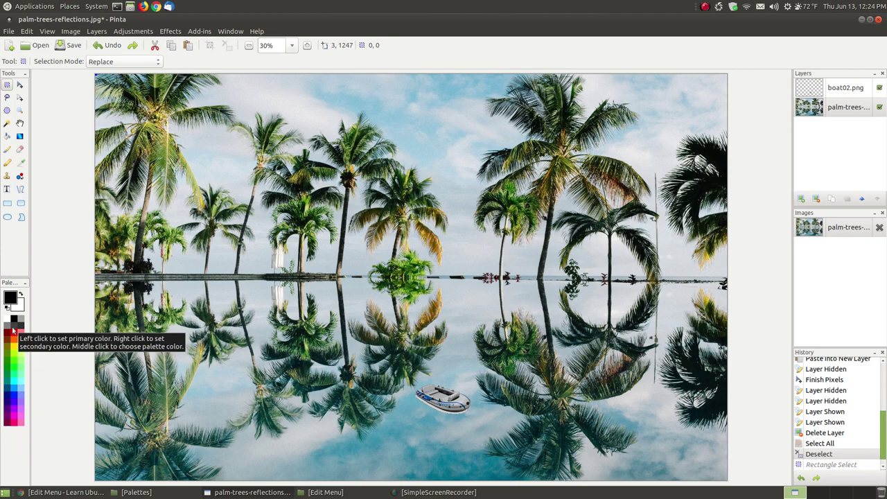
click(26, 31)
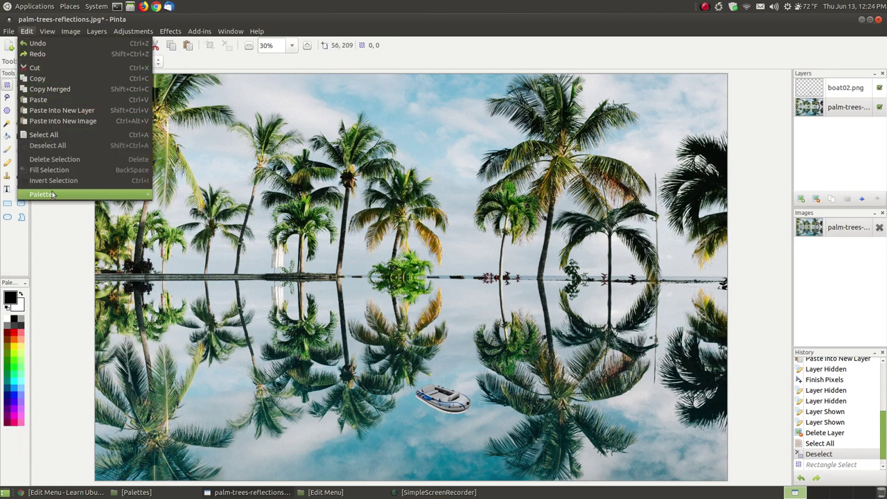
click(23, 22)
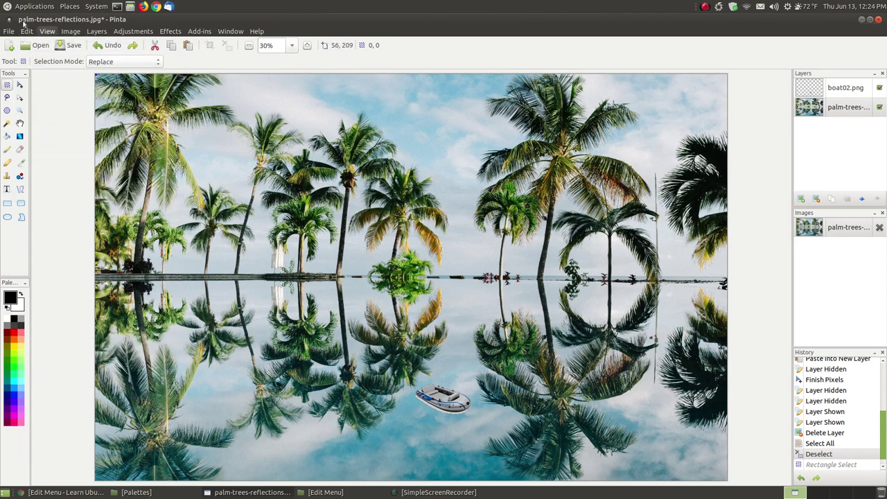
click(26, 31)
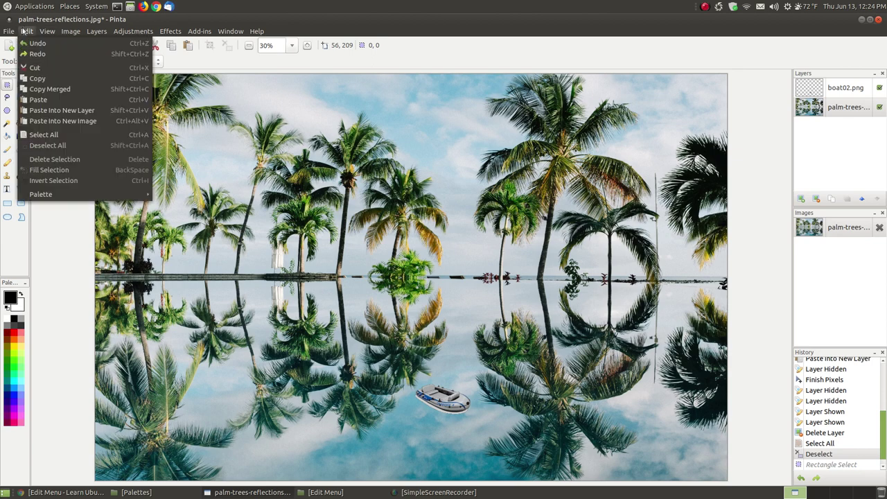
click(355, 26)
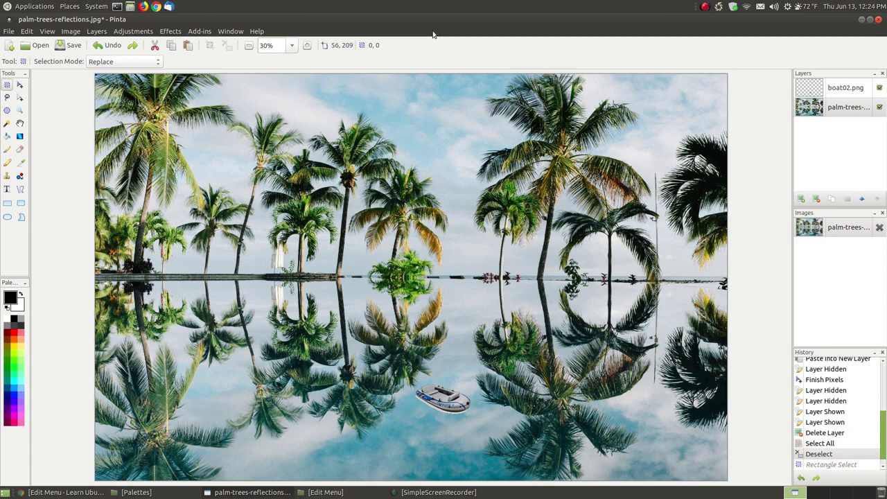
- Switch to the browser, skim the Pinta: Edit Menu article through to its end and back to its start, and return to Pinta
click(66, 492)
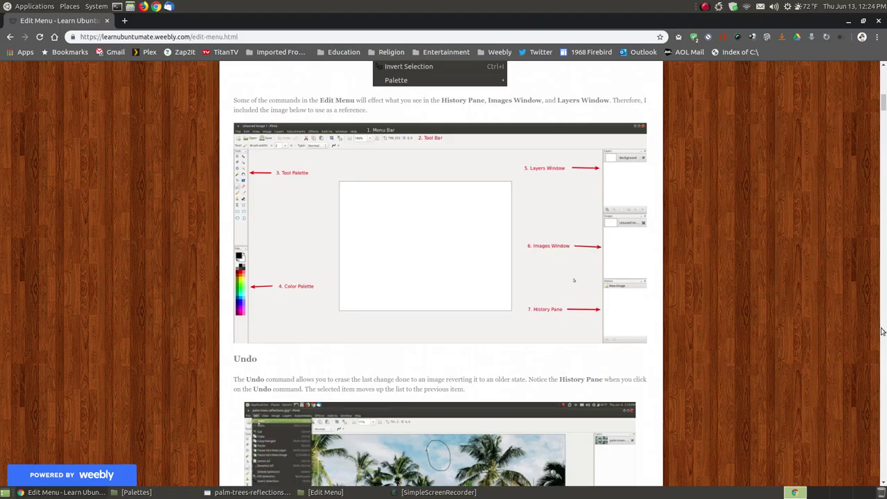
scroll(881, 147, up, 10)
scroll(449, 138, down, 20)
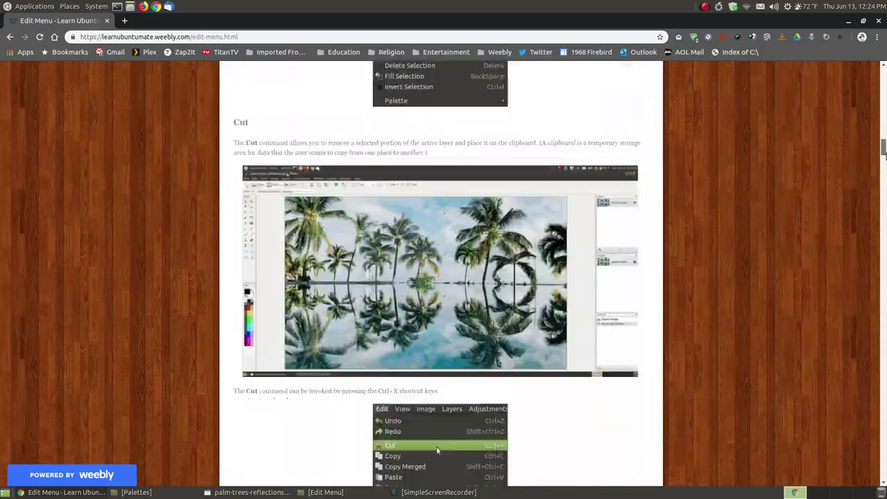
scroll(450, 138, down, 20)
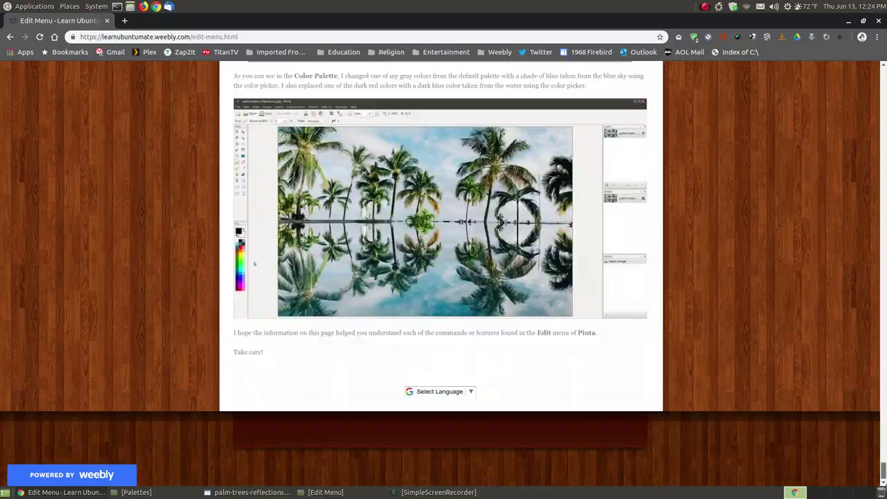
drag(882, 469, 882, 66)
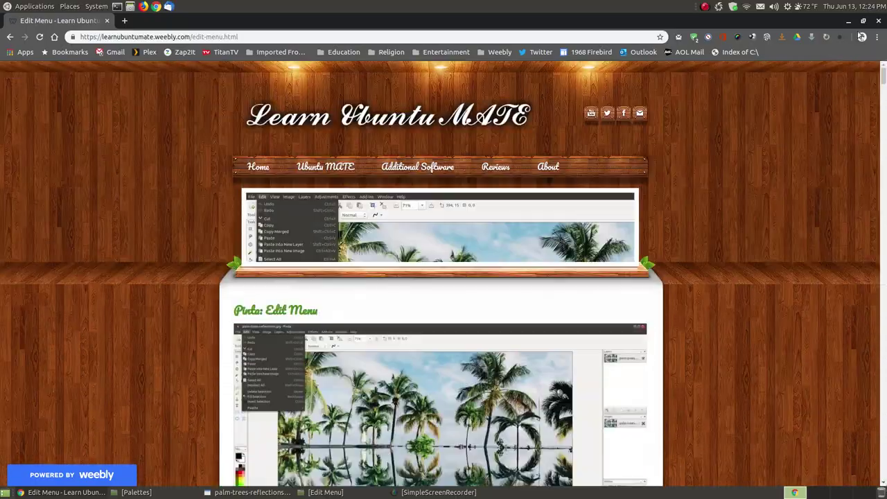
click(850, 22)
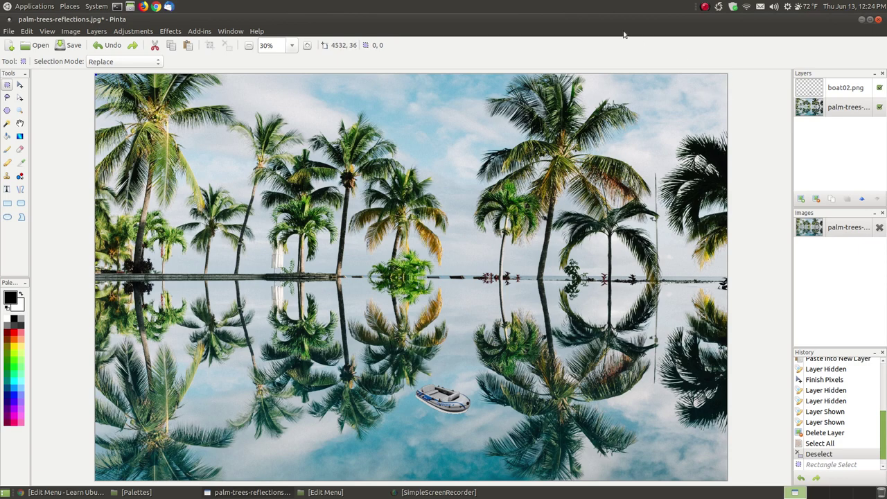